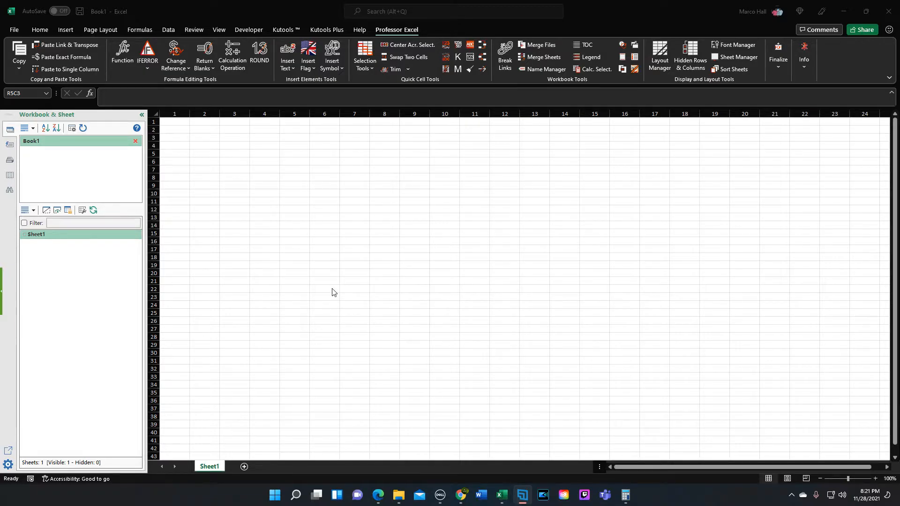
Step: Start Merge Files and browse OneDrive to 0. Excel For Accountants - Working Files, 2. Professor Excel Series, 0. Worksheets, selecting 1. Xlookup Worksheet
click(536, 45)
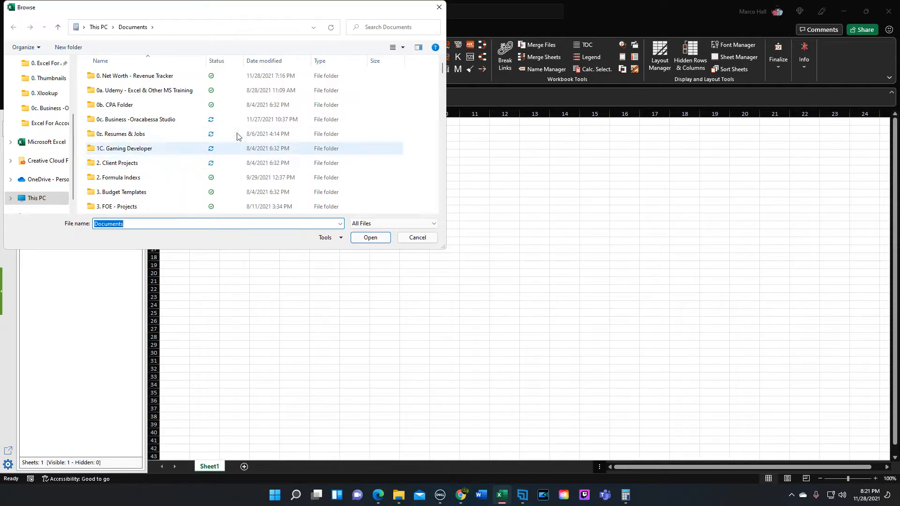
drag(165, 11, 288, 39)
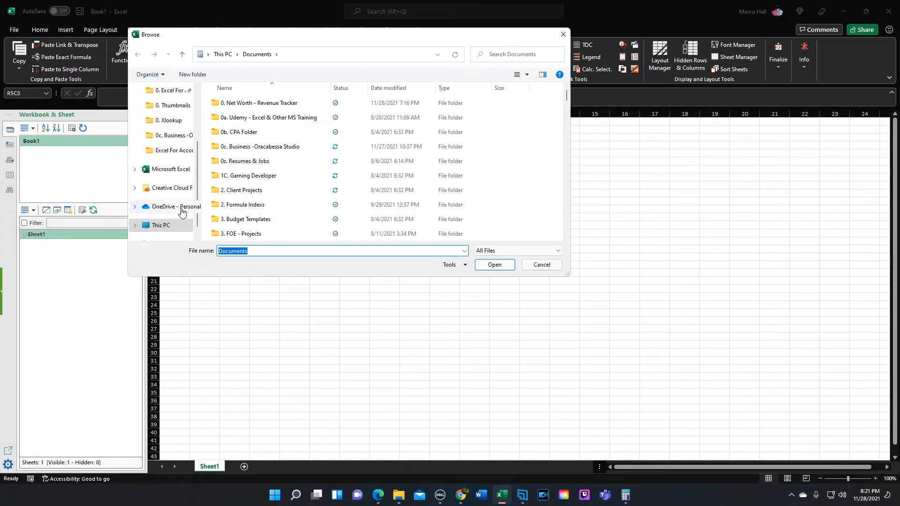
click(162, 206)
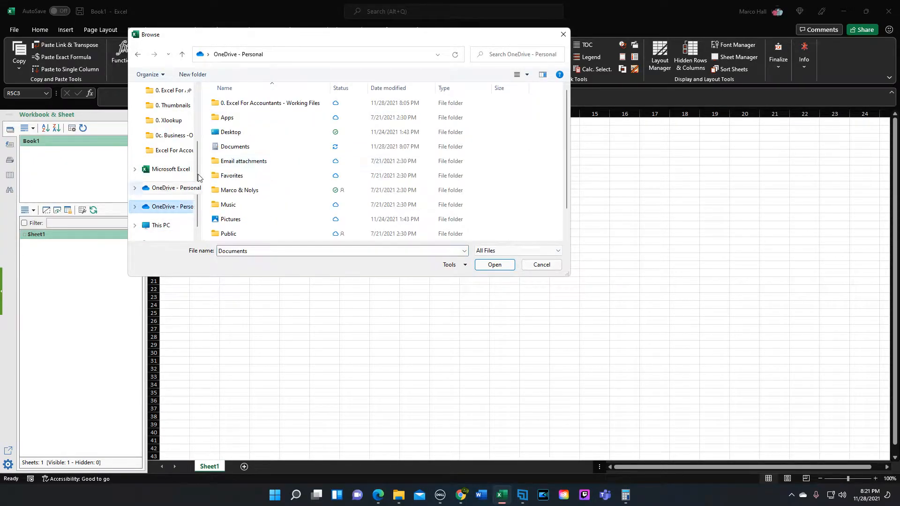
click(258, 102)
double_click(247, 104)
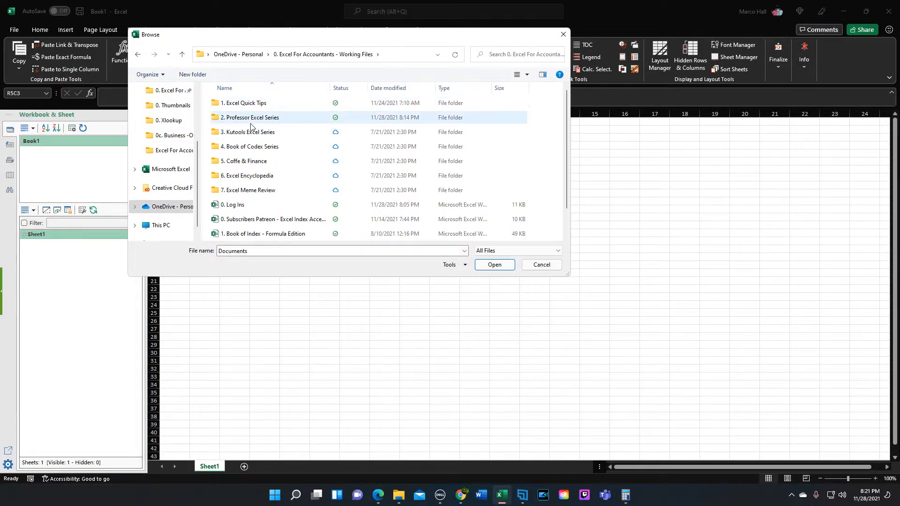
double_click(251, 122)
double_click(248, 106)
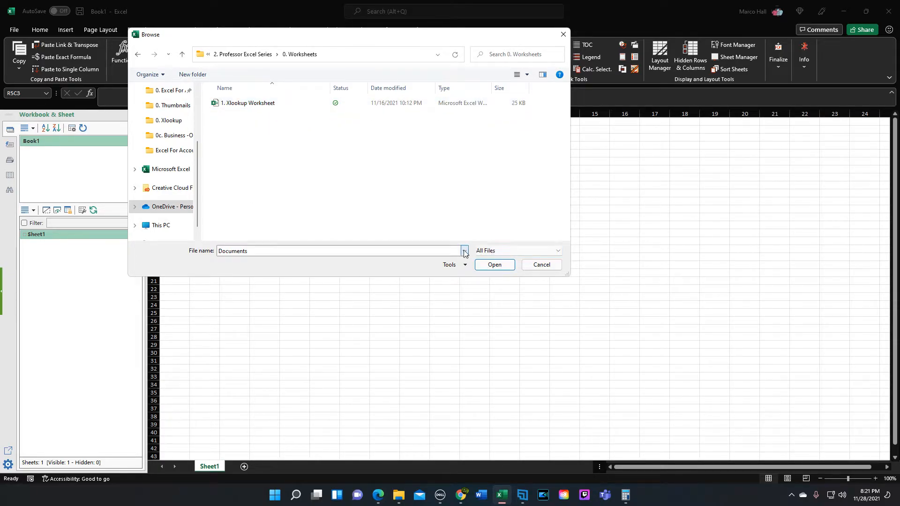
click(258, 104)
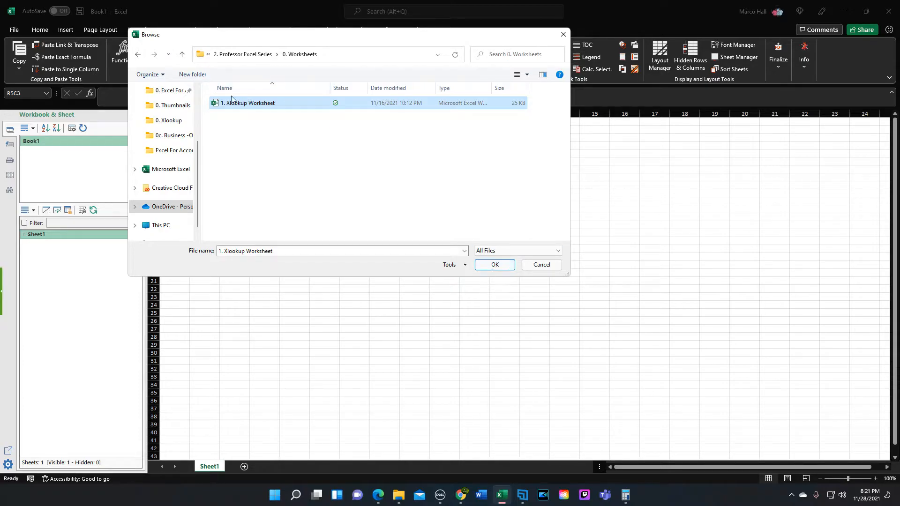
Step: Copy the workbook "Z. Sample - Name List - Avengers - Babies Etc" from 1. Excel Quick Tips, 1. Build It From Scratch into the 0. Worksheets folder
click(243, 55)
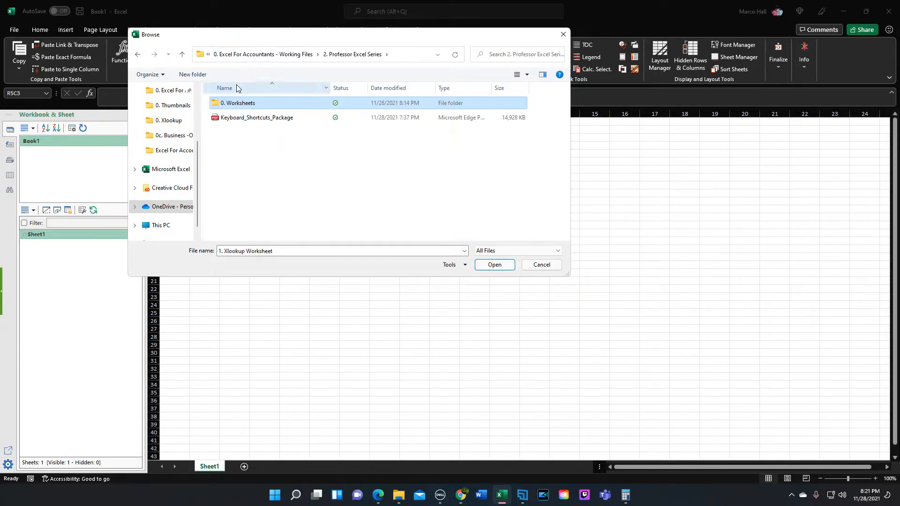
click(295, 55)
double_click(256, 103)
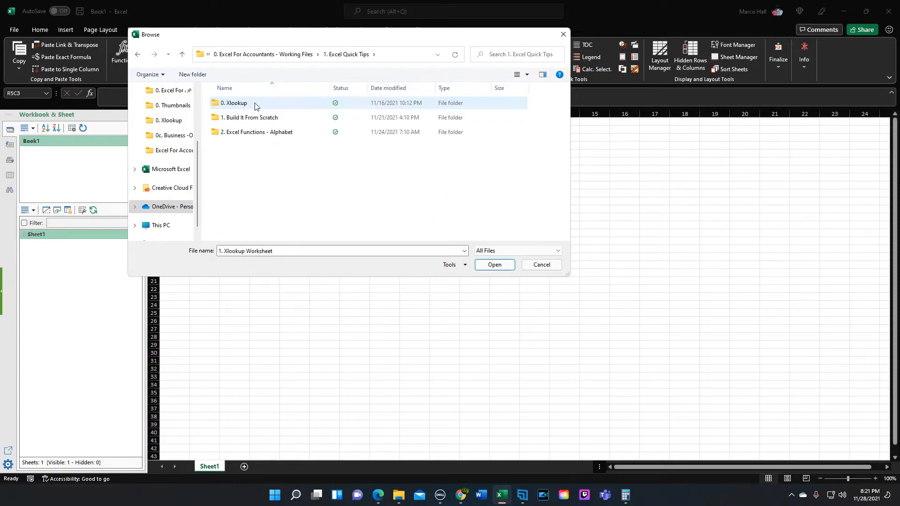
double_click(253, 117)
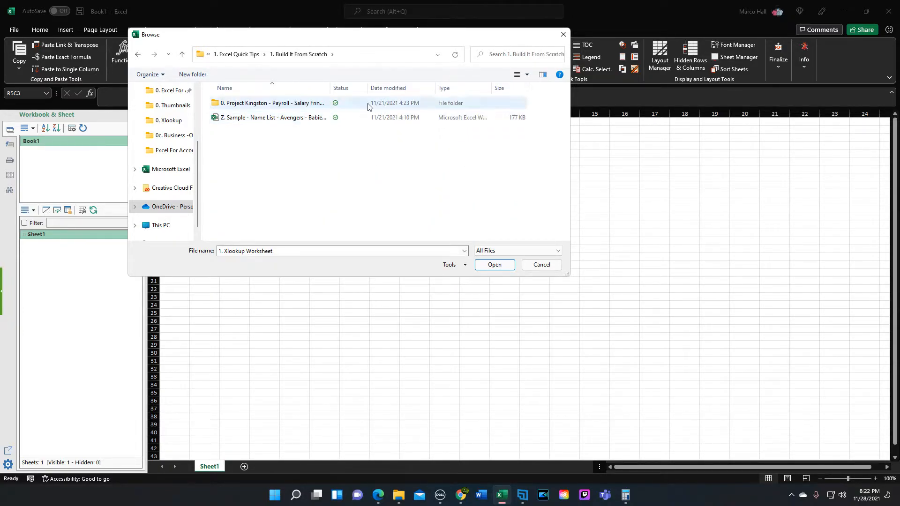
click(303, 122)
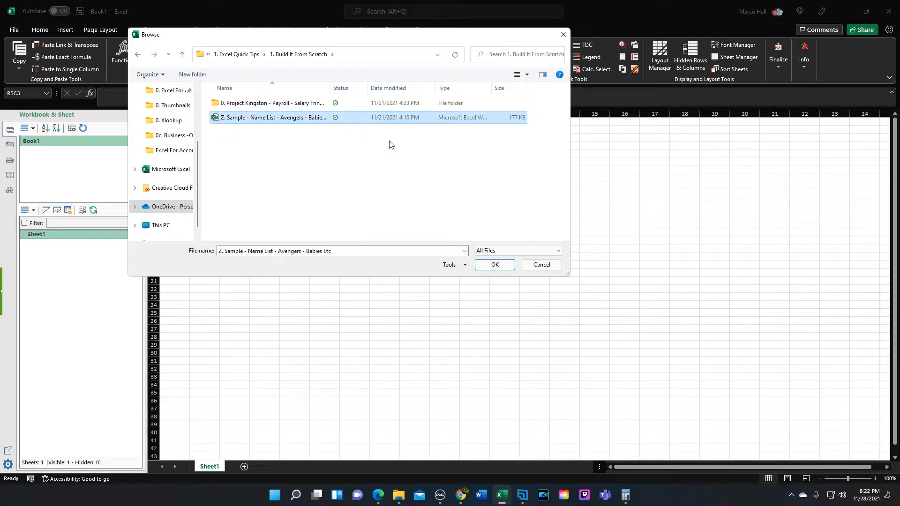
drag(491, 88, 536, 89)
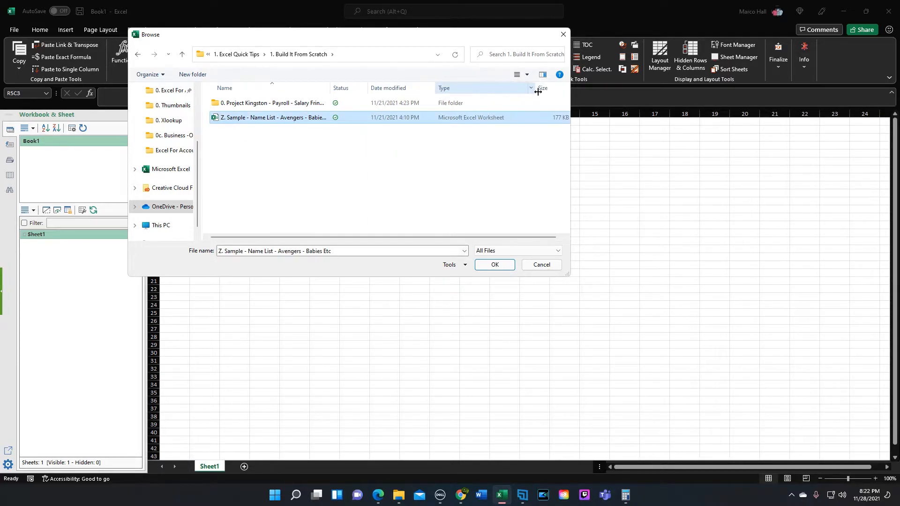
click(235, 55)
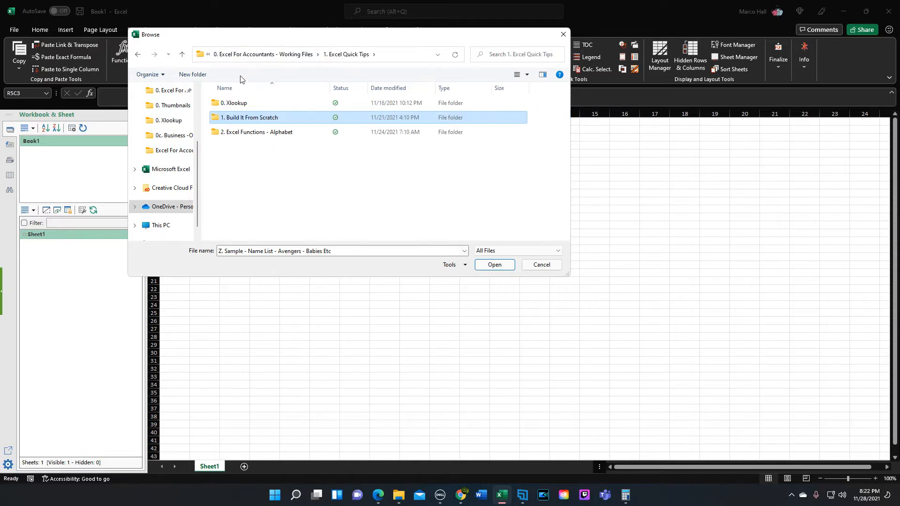
click(296, 55)
double_click(253, 116)
double_click(241, 102)
Step: Merge "1. Xlookup Worksheet" and "Z. Sample - Name List - Avengers - Babies Etc" into the open workbook
click(254, 102)
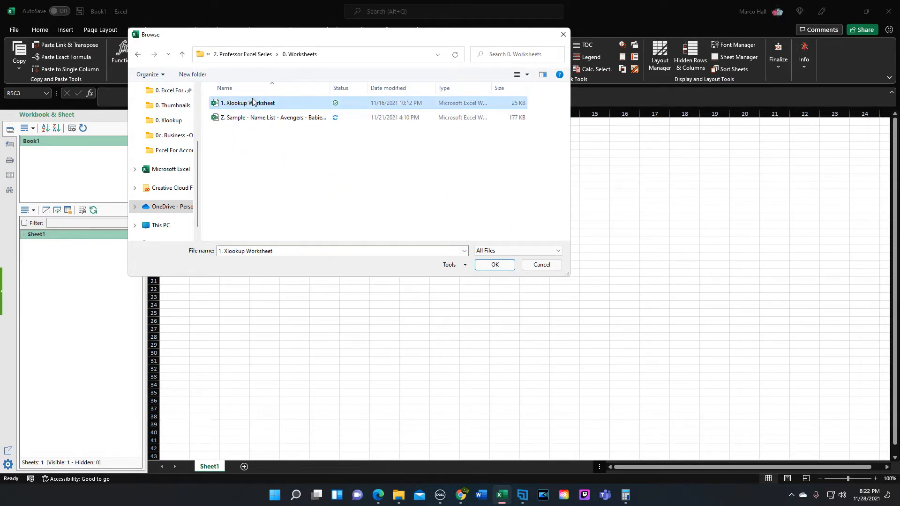
ctrl+click(255, 121)
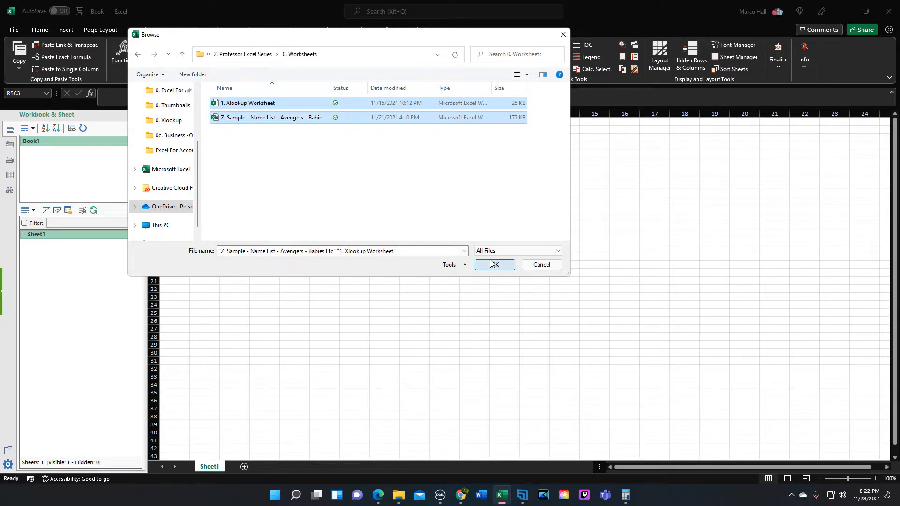
click(492, 265)
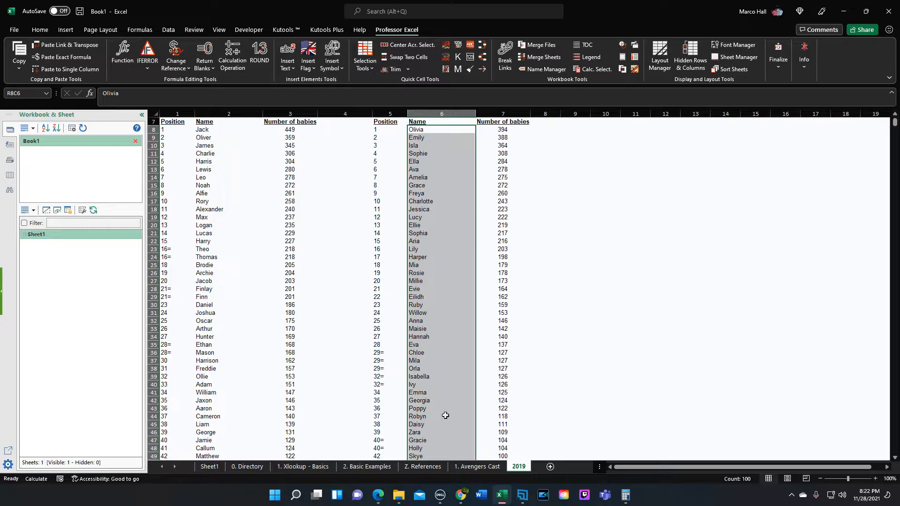
Step: Look through the merged sheets one by one, from 0. Directory to 2019
click(247, 467)
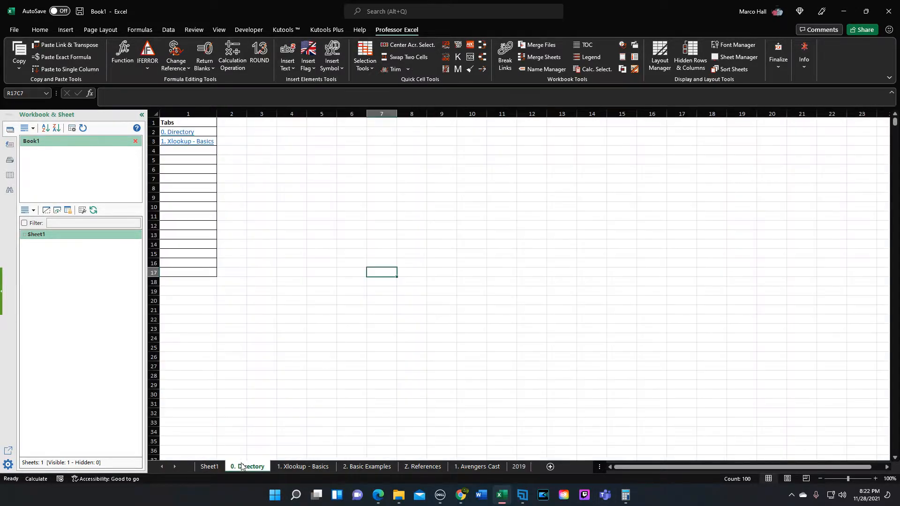
click(300, 467)
click(359, 467)
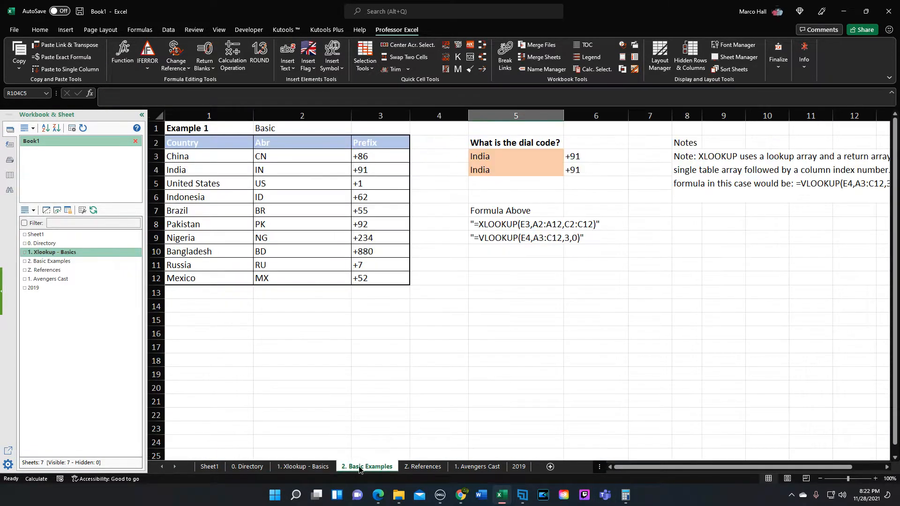
click(408, 465)
click(483, 467)
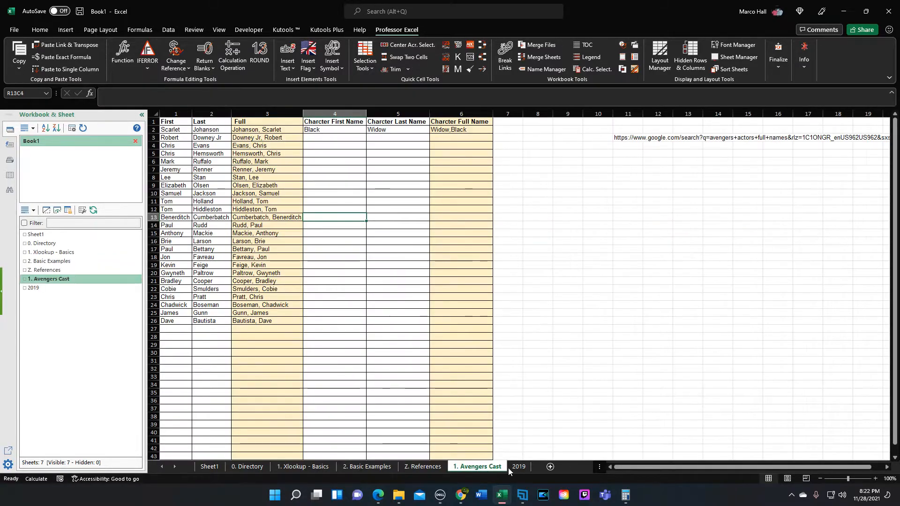
click(519, 467)
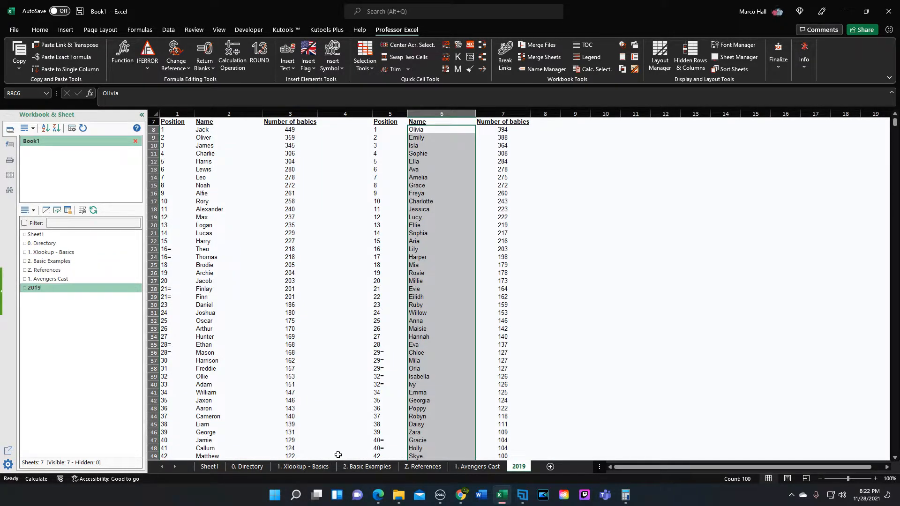
Step: Review the sheets 0. Directory, 1. Xlookup - Basics and 2. Basic Examples that came from the Xlookup workbook
click(259, 468)
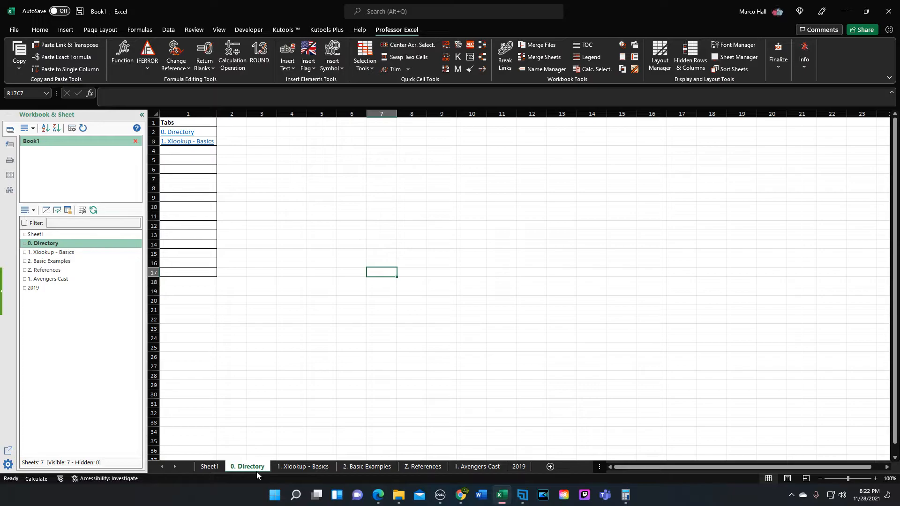
click(288, 468)
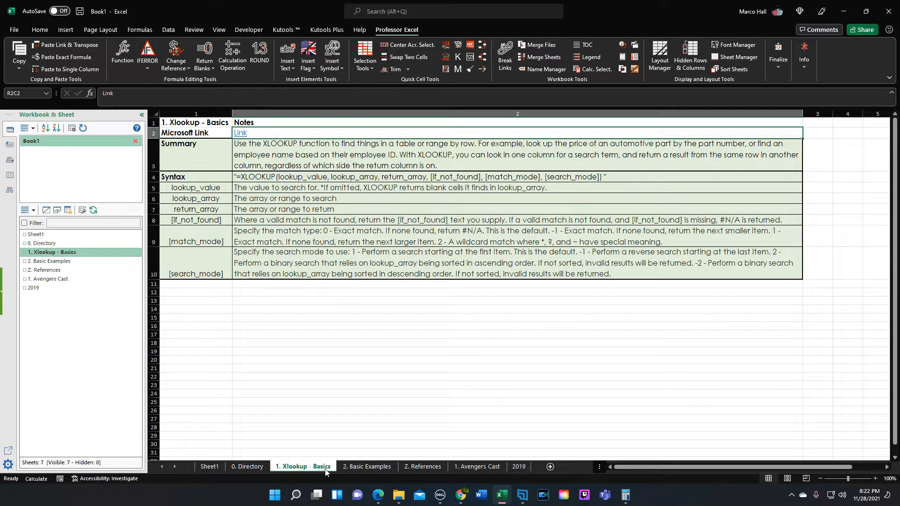
click(356, 469)
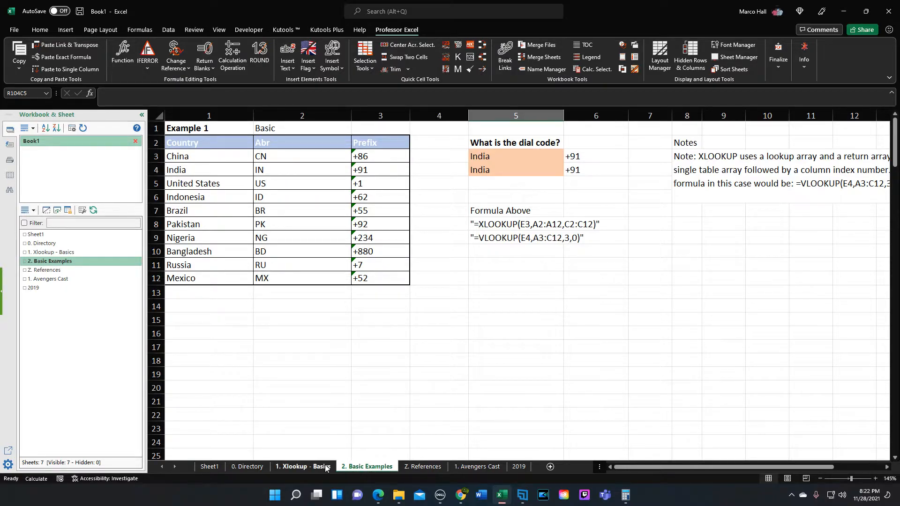
click(259, 467)
click(302, 468)
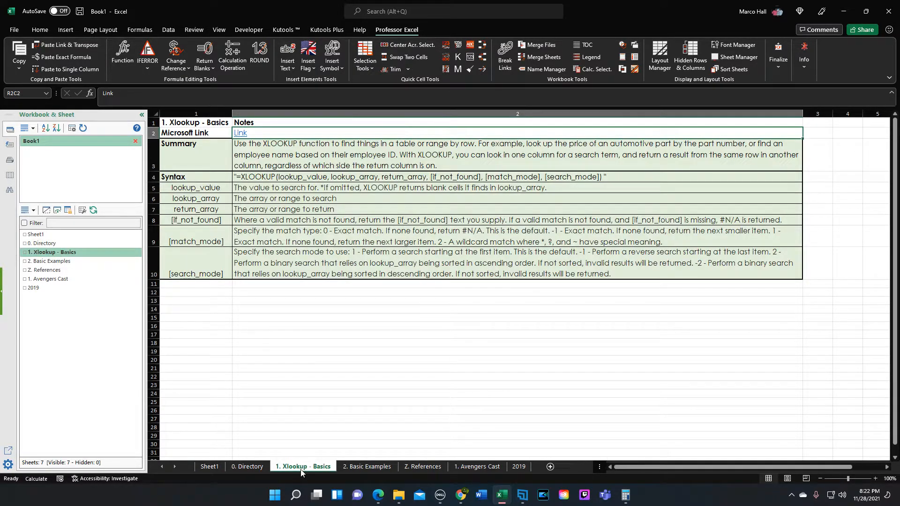
Step: Examine the XLOOKUP examples on the 2. Basic Examples sheet and view the Z. References and 1. Avengers Cast sheets
click(373, 467)
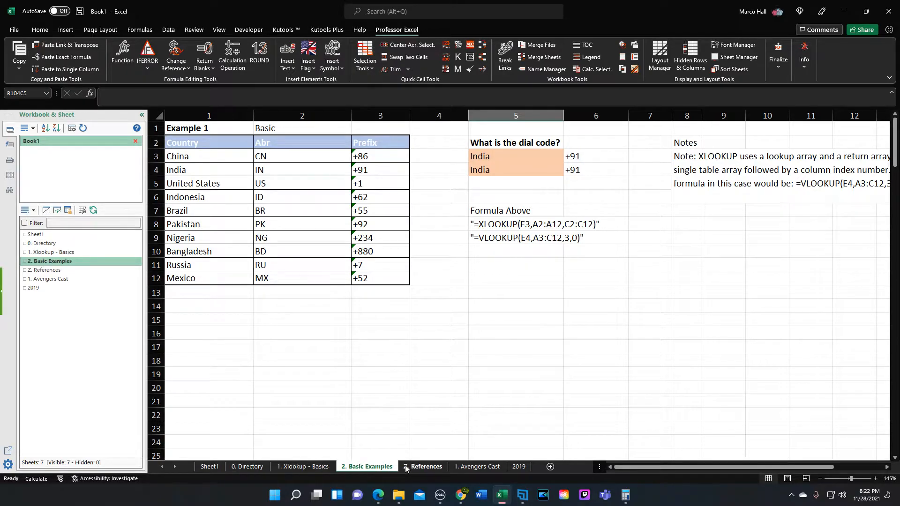
scroll(395, 374, down, 4)
scroll(395, 374, down, 16)
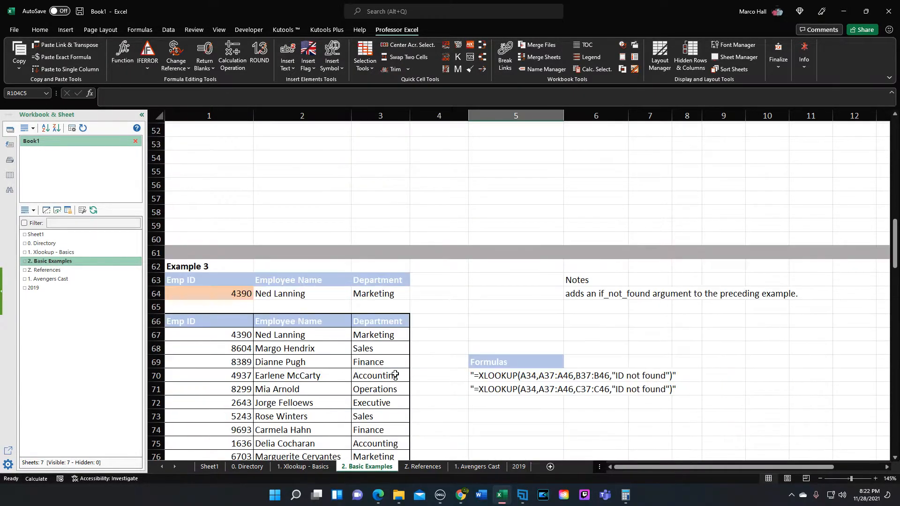
scroll(390, 373, up, 20)
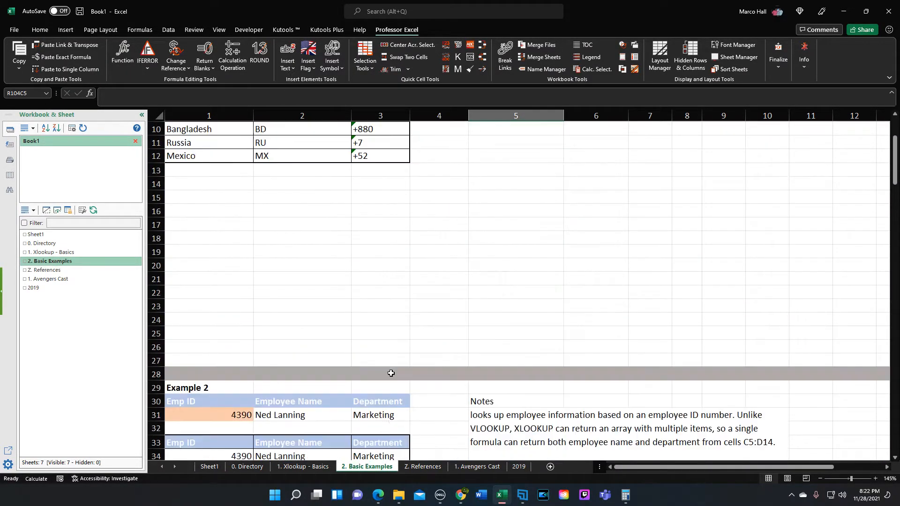
scroll(329, 370, down, 6)
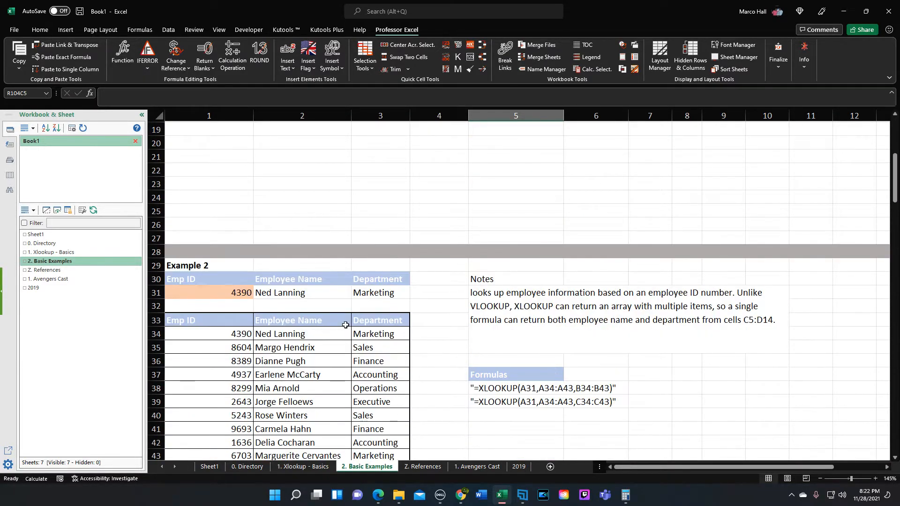
scroll(345, 328, up, 6)
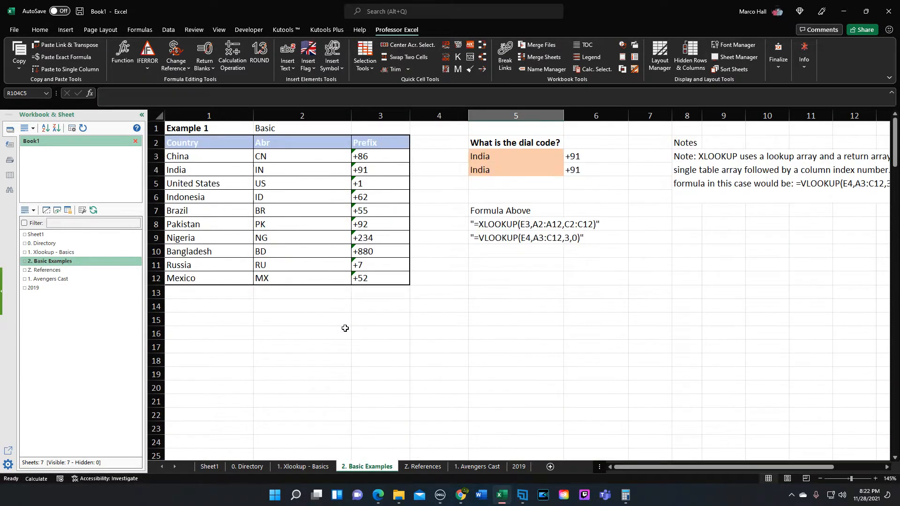
click(421, 467)
click(465, 467)
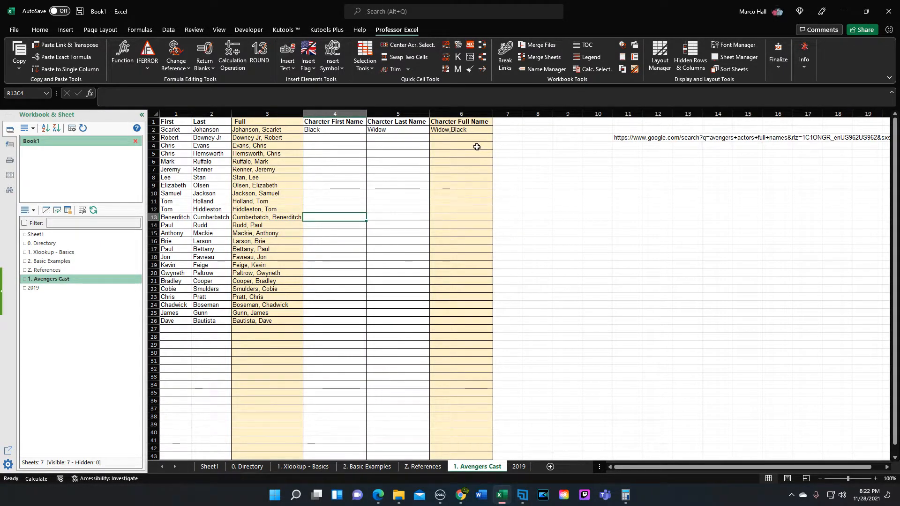
Step: Close the merged workbook without saving and start a new blank workbook in Excel
click(888, 11)
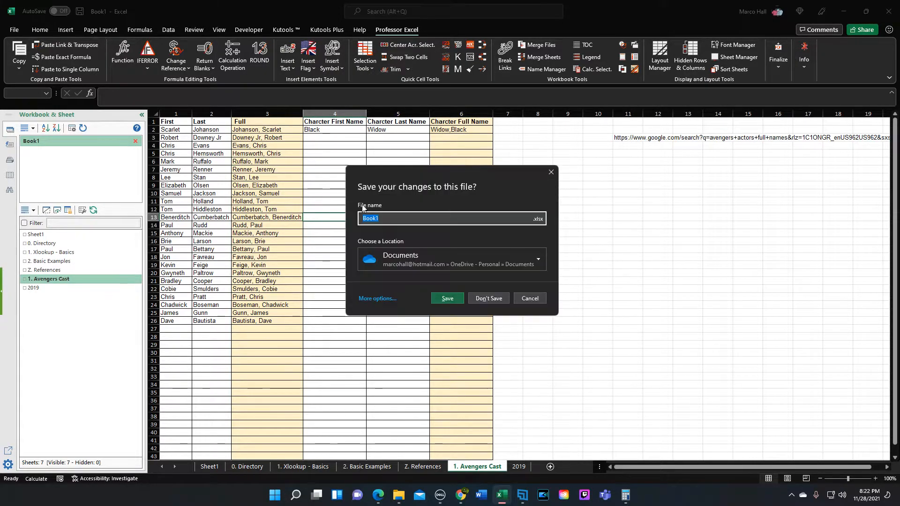
click(489, 297)
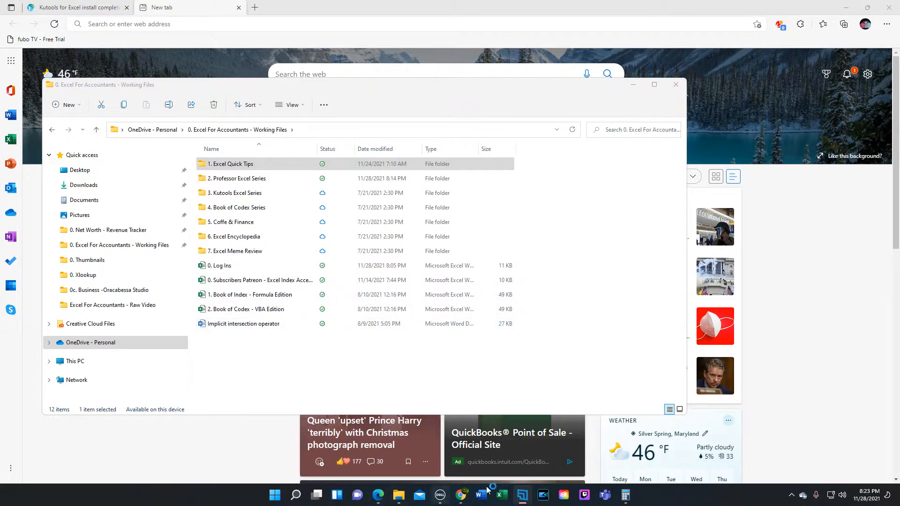
click(501, 501)
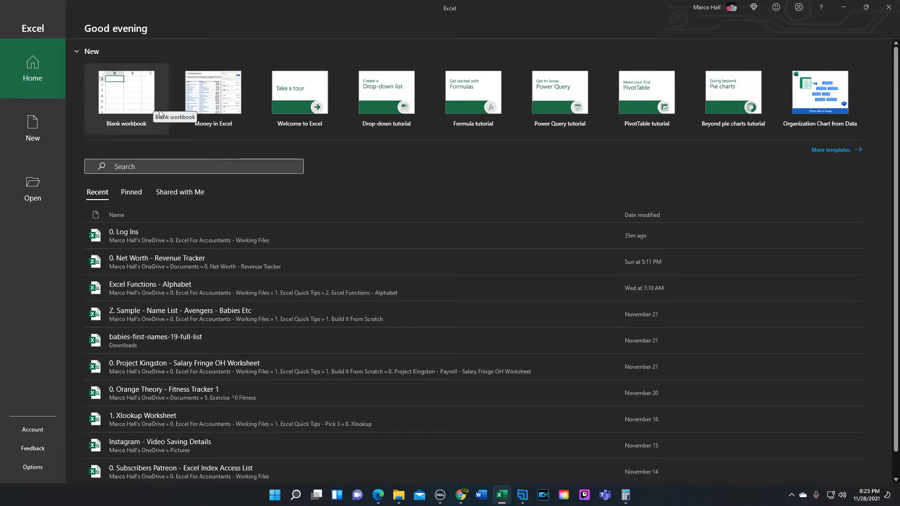
click(113, 94)
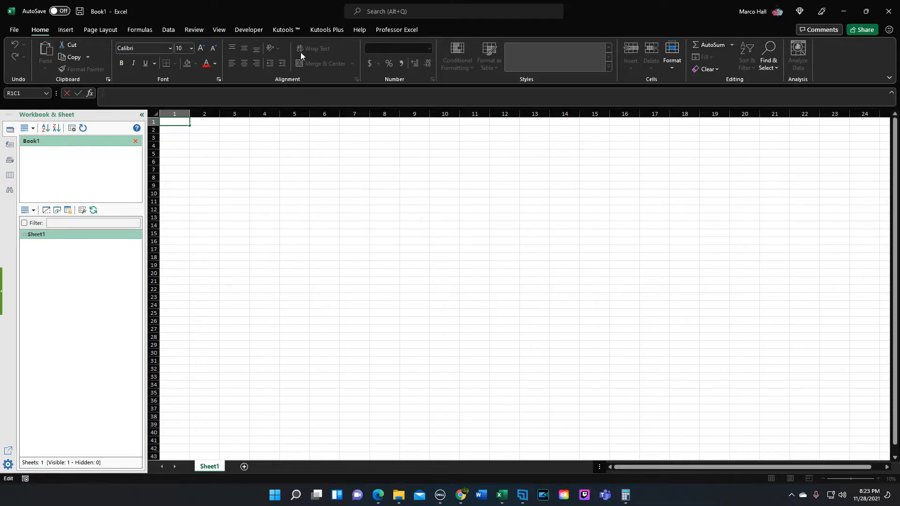
Step: Bring up the Professor Excel tools in the new workbook and select the cell at row 18, column 9
click(384, 31)
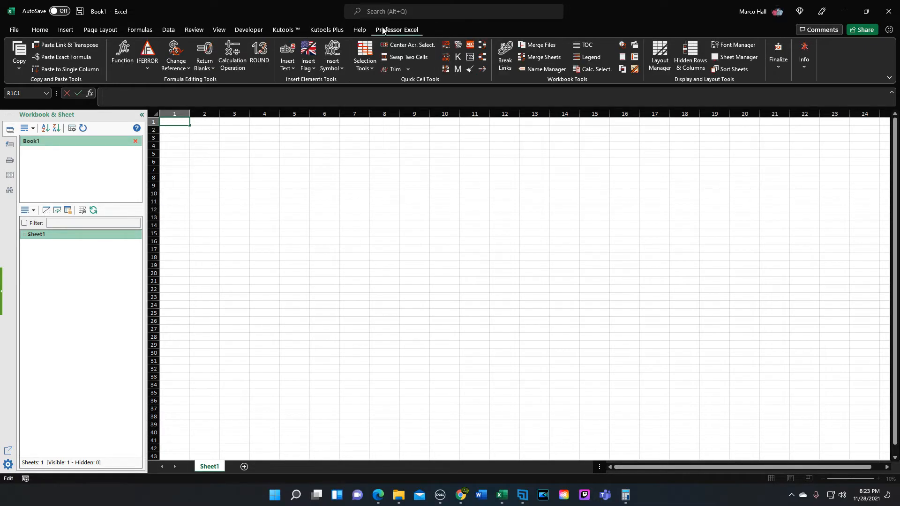
click(531, 47)
click(403, 257)
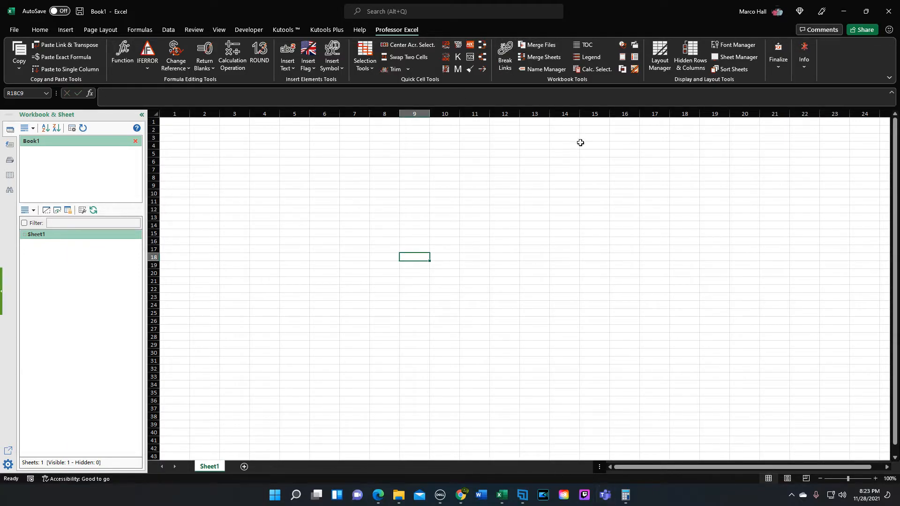
Step: Merge the file Z. Sample - Name List - Avengers - Babies Etc from the 0. Worksheets folder of 2. Professor Excel Series into the workbook
click(536, 47)
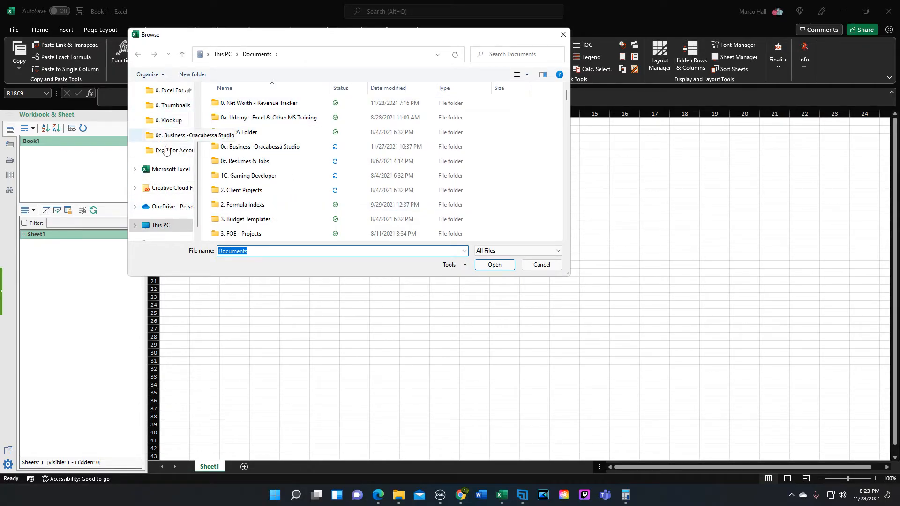
click(166, 206)
double_click(241, 104)
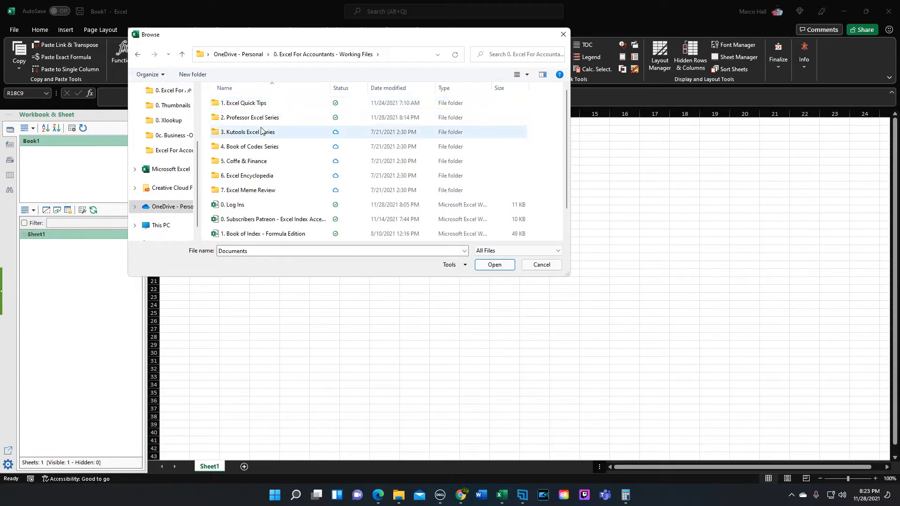
double_click(260, 117)
double_click(248, 108)
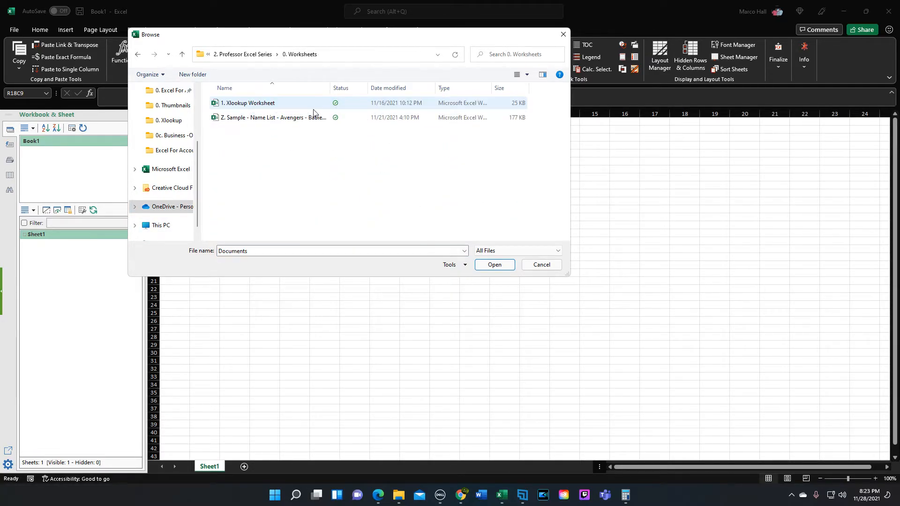
click(250, 105)
click(258, 121)
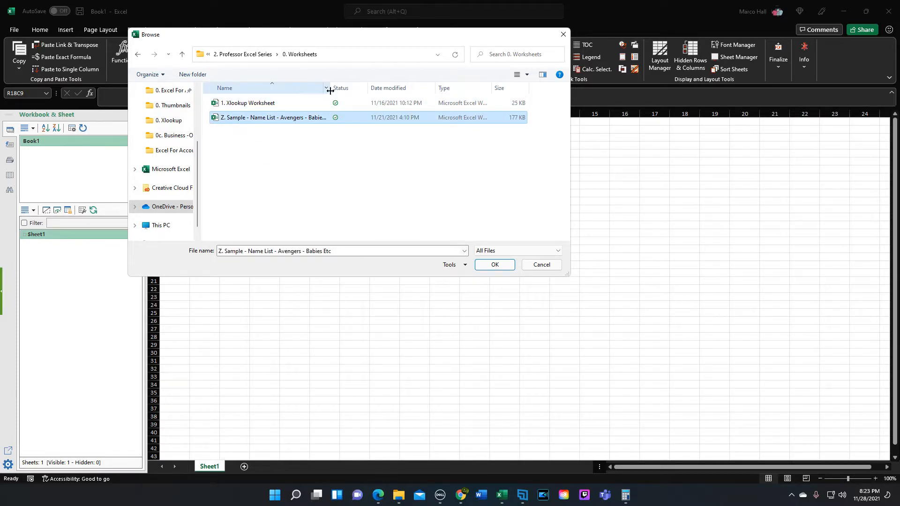
drag(330, 90, 414, 91)
click(495, 264)
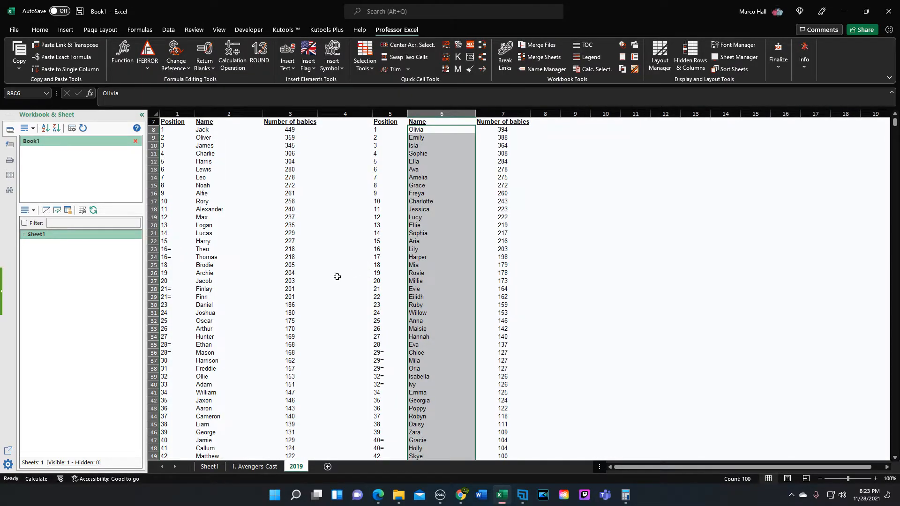
Step: Try to merge worksheets from Sheet1 using standard copy and paste, with the original sheet name inserted in column A
click(539, 57)
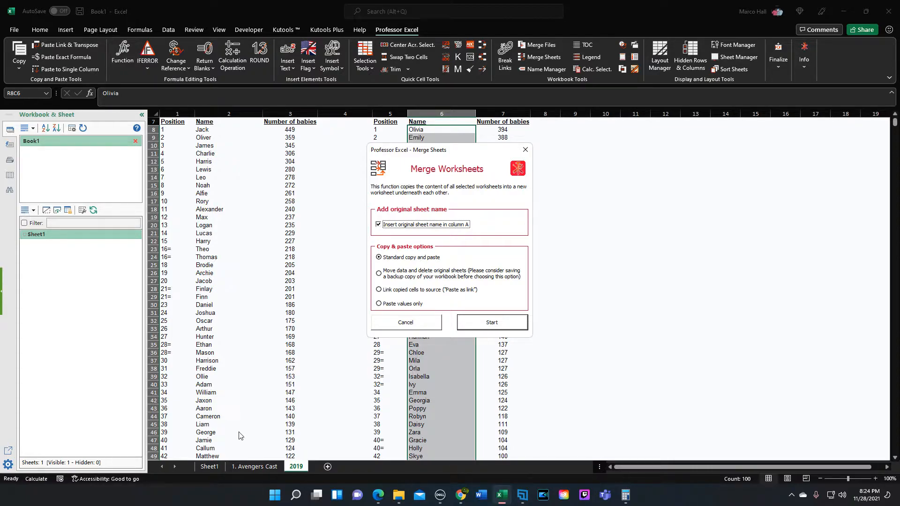
click(428, 319)
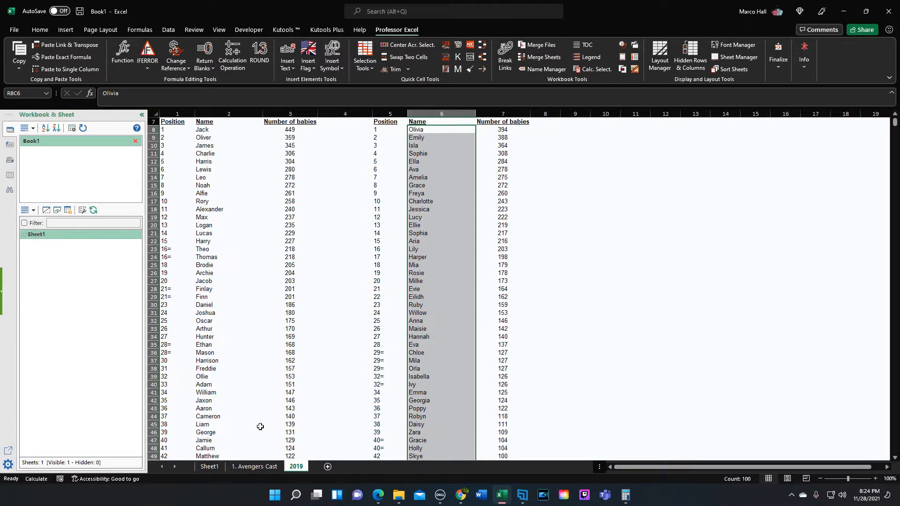
click(209, 470)
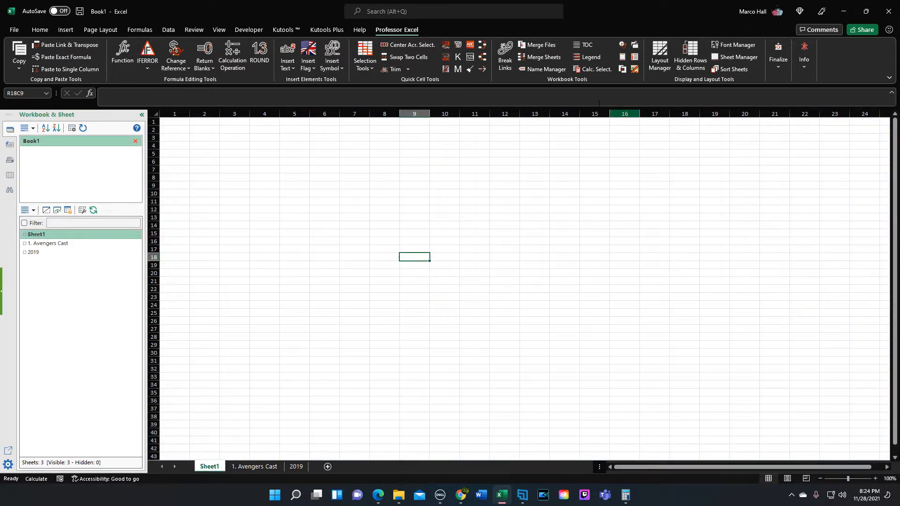
click(562, 57)
click(378, 226)
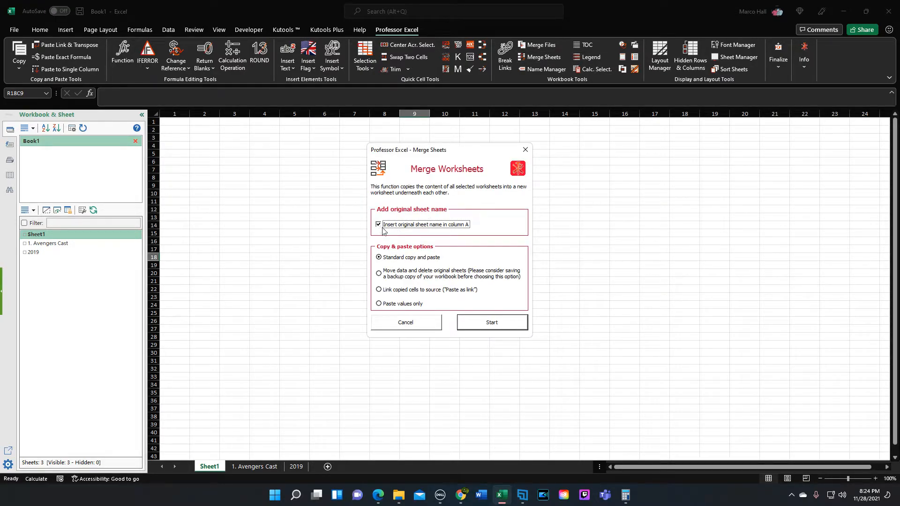
click(472, 324)
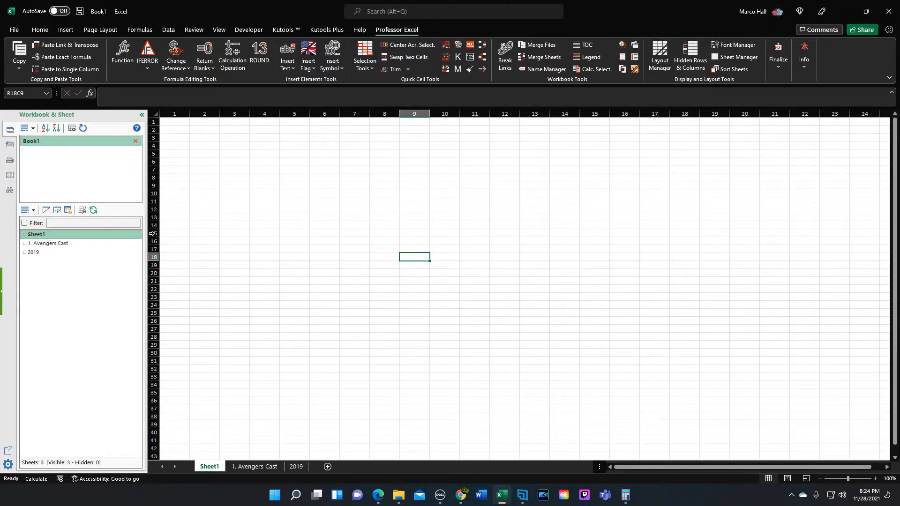
Step: Compare Sheet1, 1. Avengers Cast and 2019, and check the Merge Sheets options without running the merge
click(45, 246)
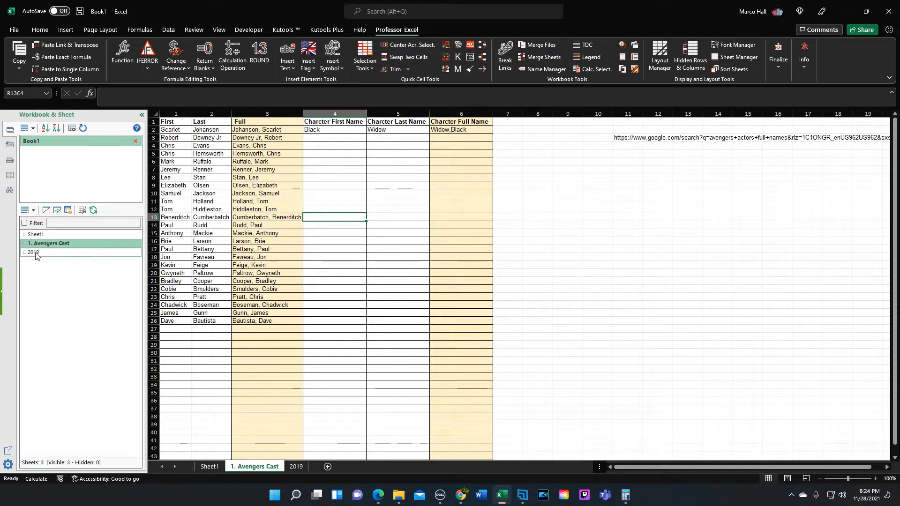
click(36, 253)
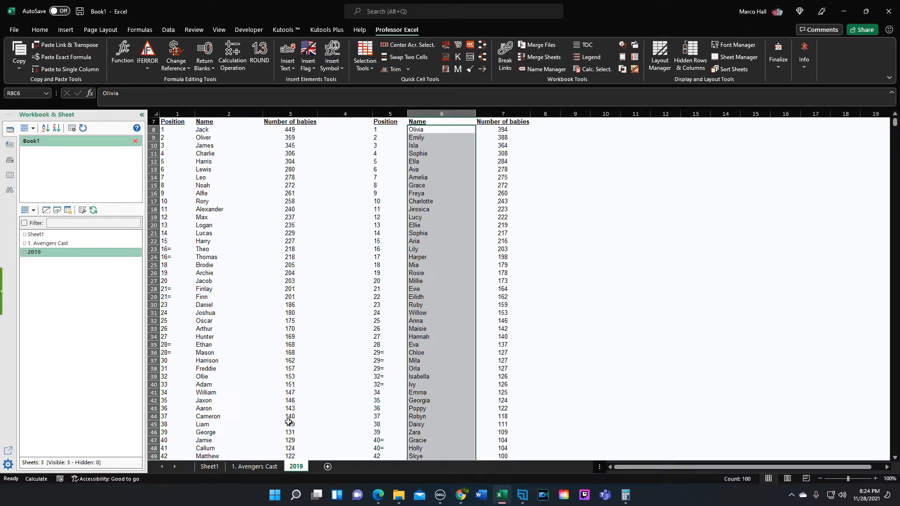
click(215, 469)
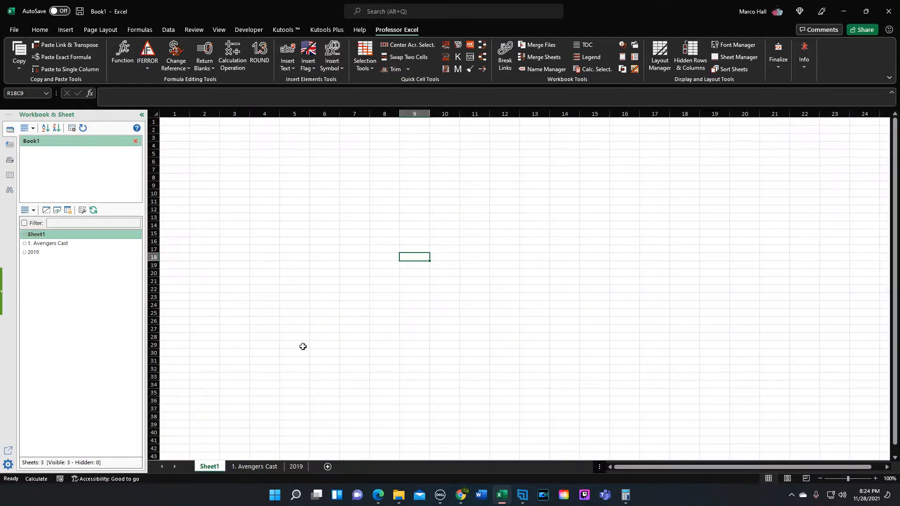
click(536, 58)
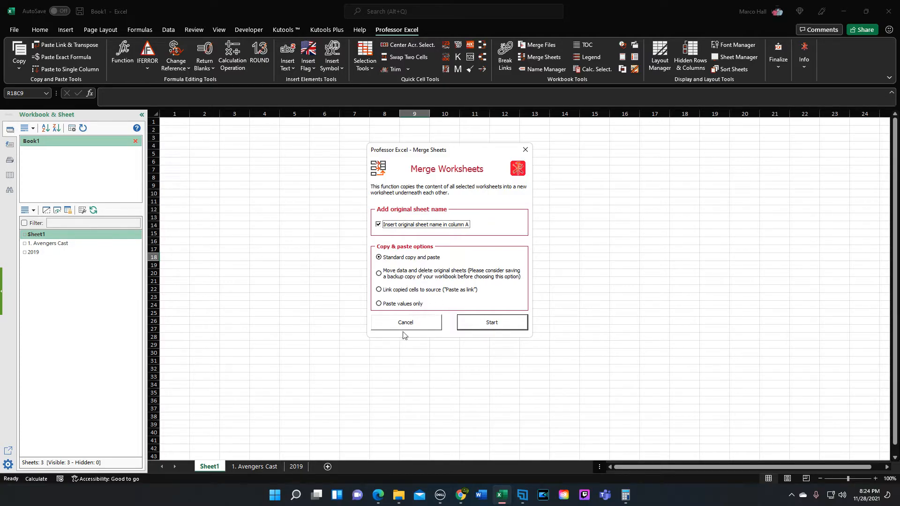
click(423, 326)
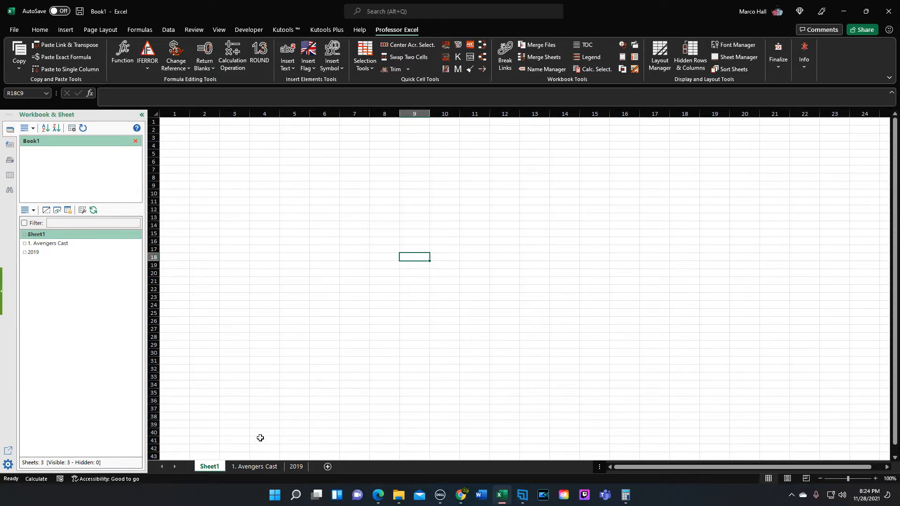
click(265, 467)
click(305, 466)
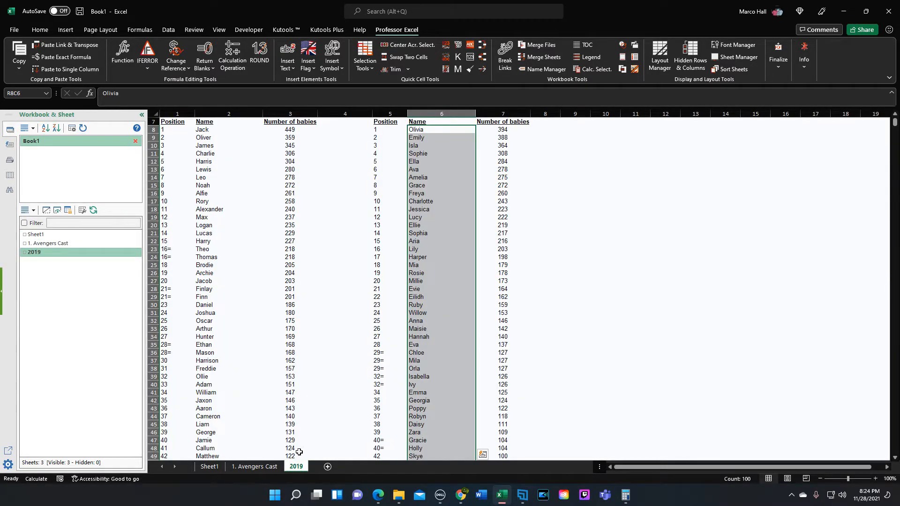
click(265, 467)
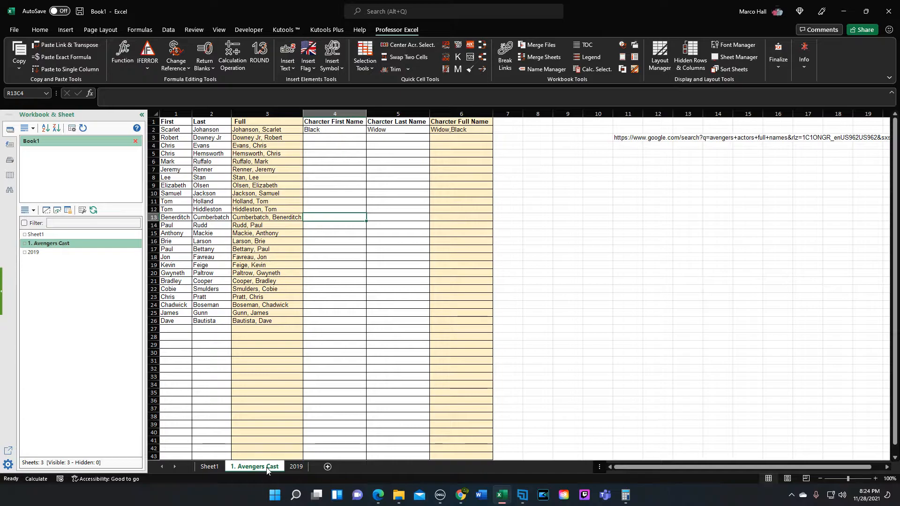
click(209, 466)
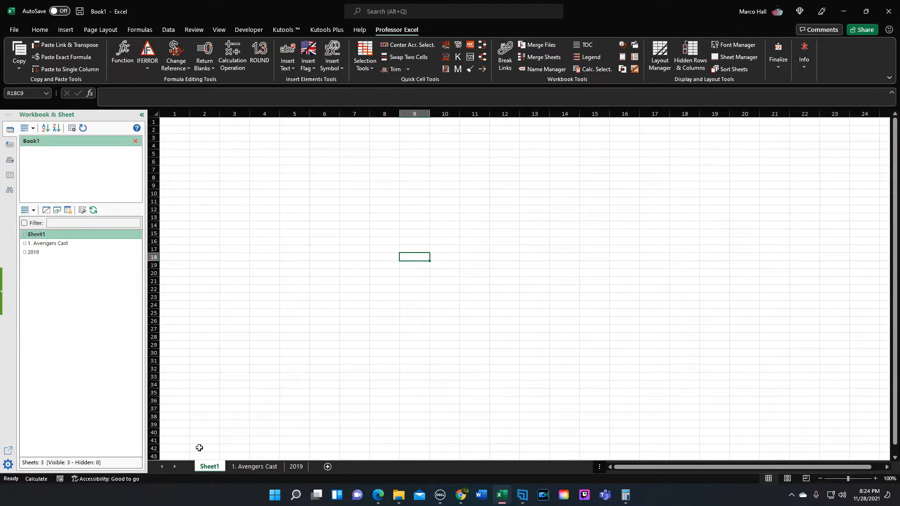
click(265, 467)
Step: Rename Sheet1 as Worksheet 1
click(211, 467)
right_click(217, 467)
click(243, 364)
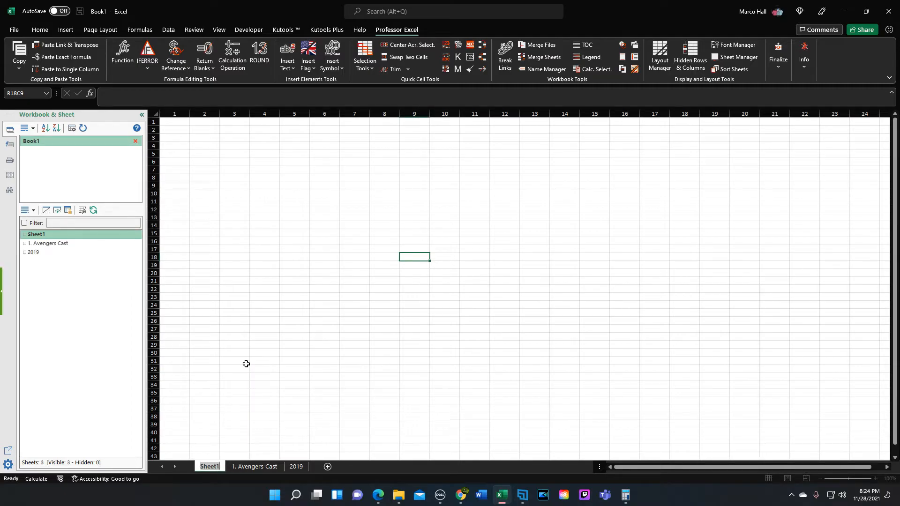
text(Wo)
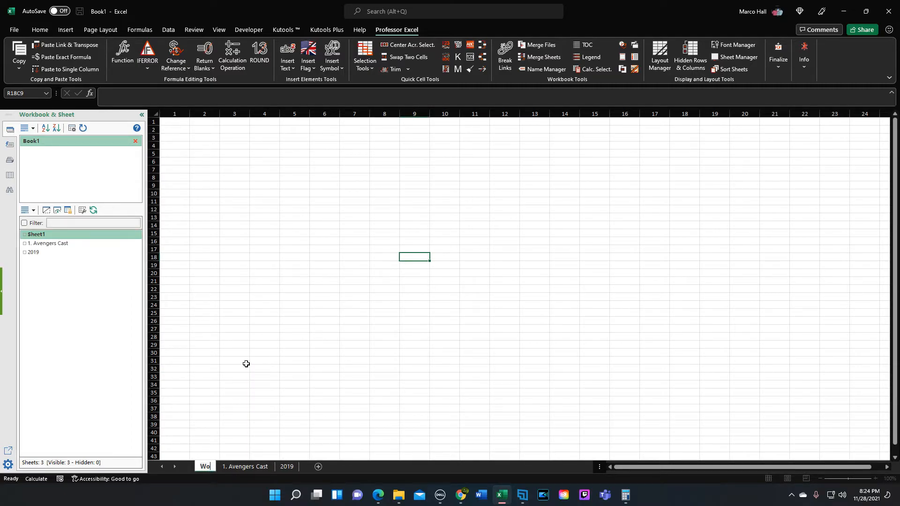
text(rksheet 1)
click(246, 364)
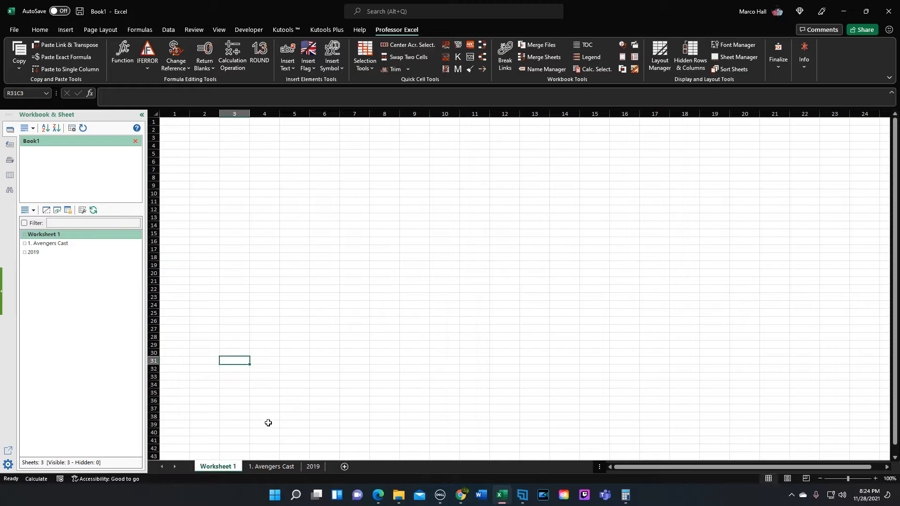
Step: Copy the First column of the 1. Avengers Cast sheet into column 1 of Worksheet 1
click(269, 466)
click(175, 113)
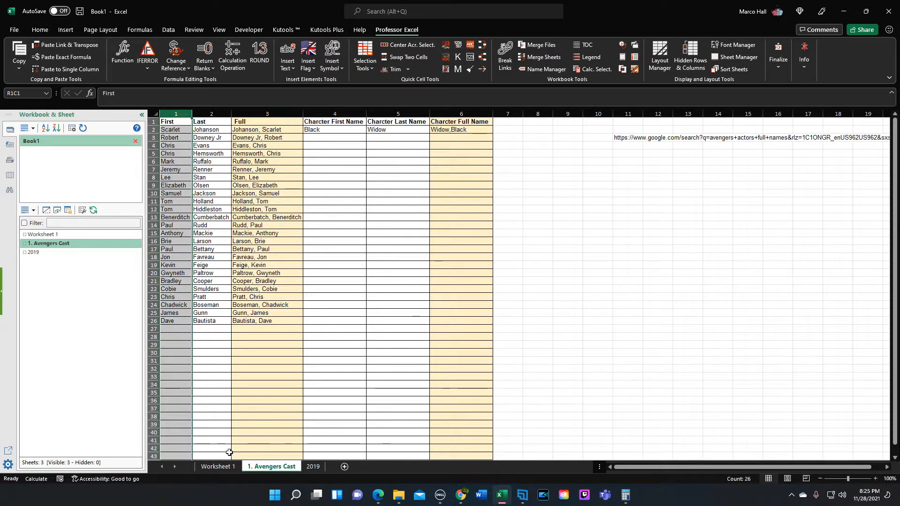
key(ctrl+c)
click(217, 466)
click(175, 113)
key(ctrl+v)
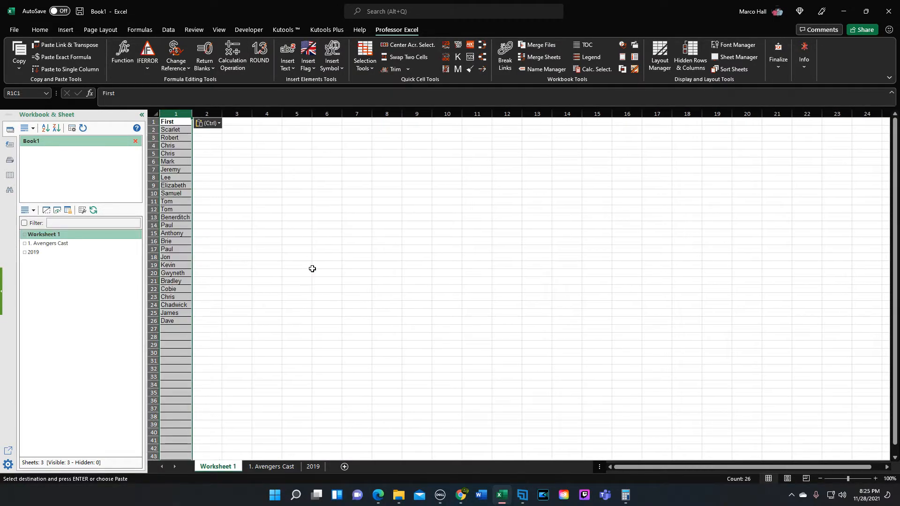
Step: Add a new sheet after Worksheet 1 and name it Worksheet 2
click(344, 466)
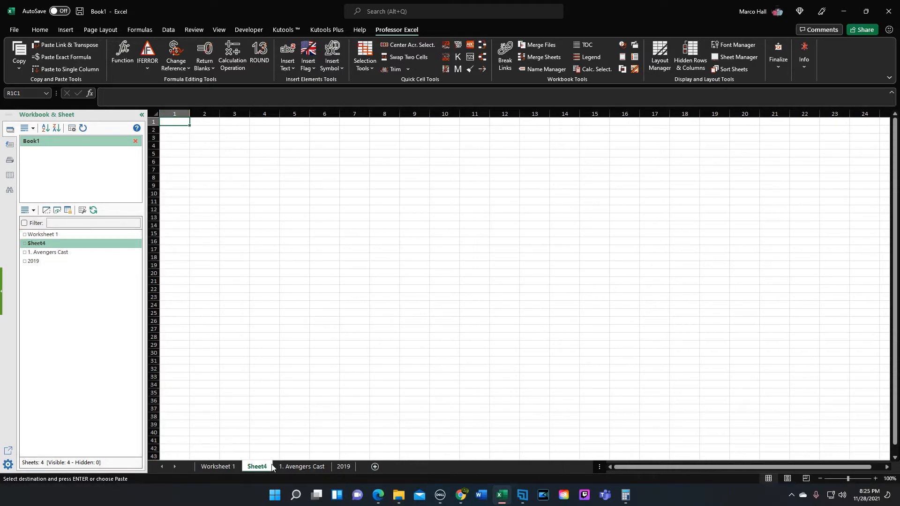
right_click(268, 466)
click(288, 361)
text(W)
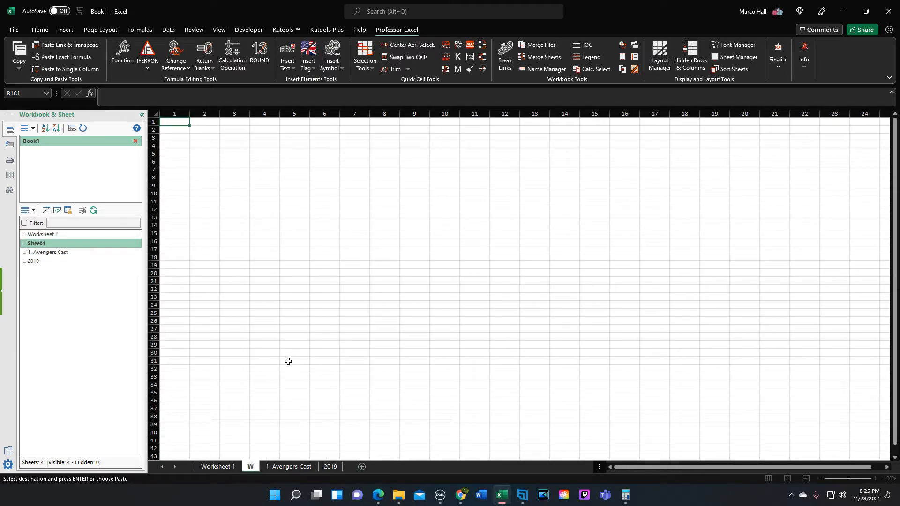
text(orksheet 2)
key(Return)
Step: Copy the Last column of the 1. Avengers Cast sheet into column 1 of Worksheet 2
click(319, 467)
click(212, 106)
click(211, 107)
key(ctrl+c)
click(265, 466)
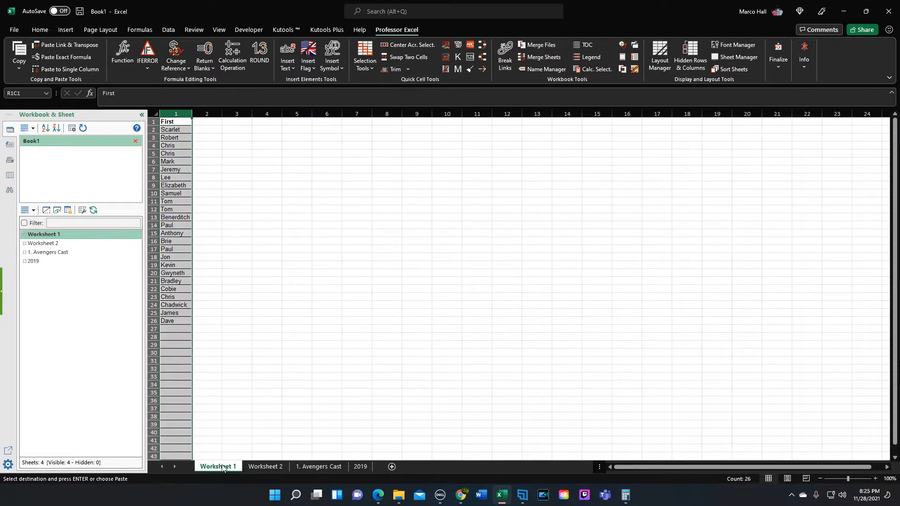
click(174, 114)
key(ctrl+v)
click(243, 241)
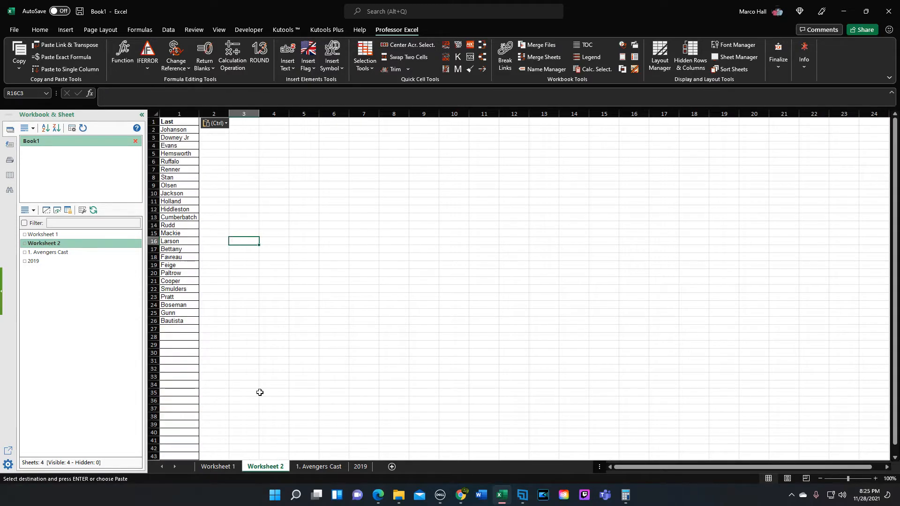
Step: Merge Worksheet 1 and Worksheet 2 into one sheet using standard copy and paste, with original sheet names in column A
ctrl+click(218, 466)
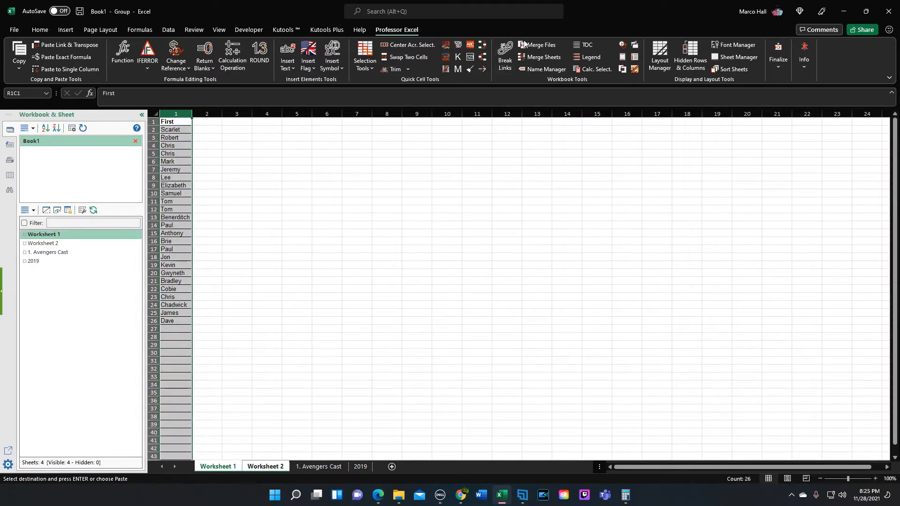
click(538, 57)
click(378, 225)
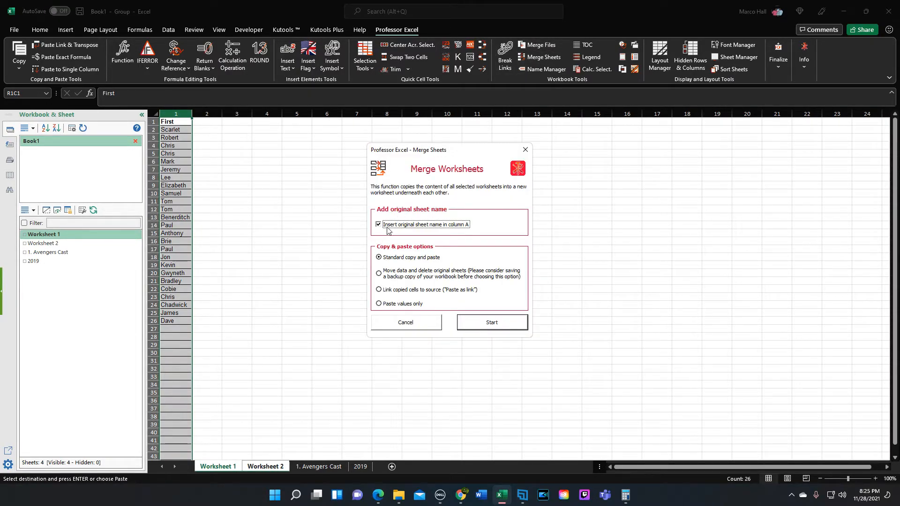
click(474, 322)
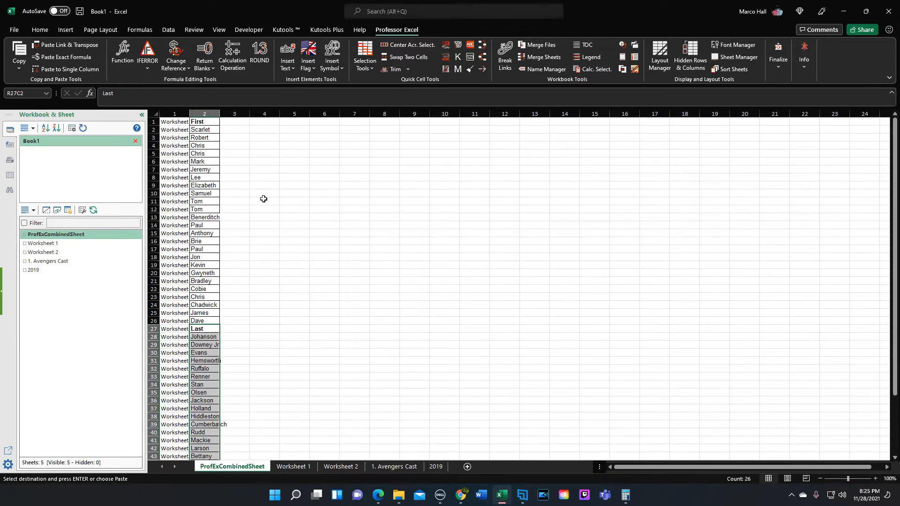
Step: Widen column 2 of the combined sheet beyond the length of its names
click(240, 169)
double_click(220, 113)
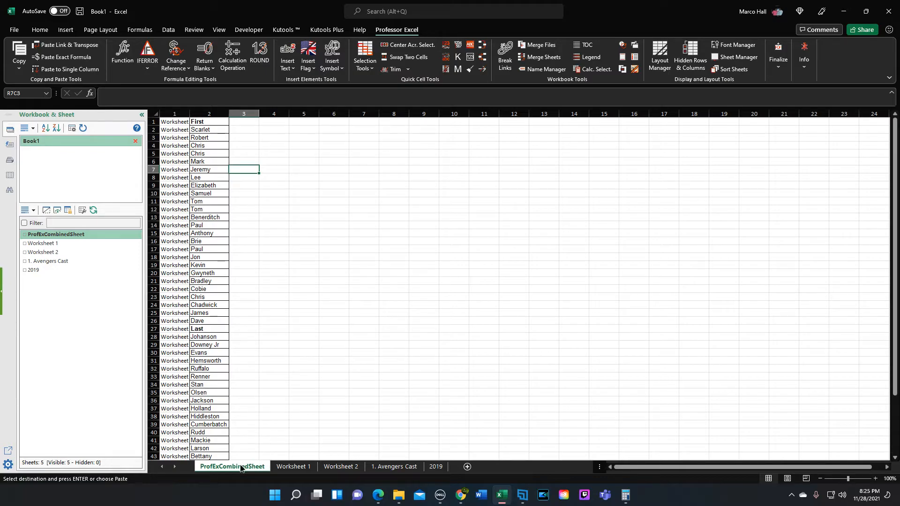
click(186, 136)
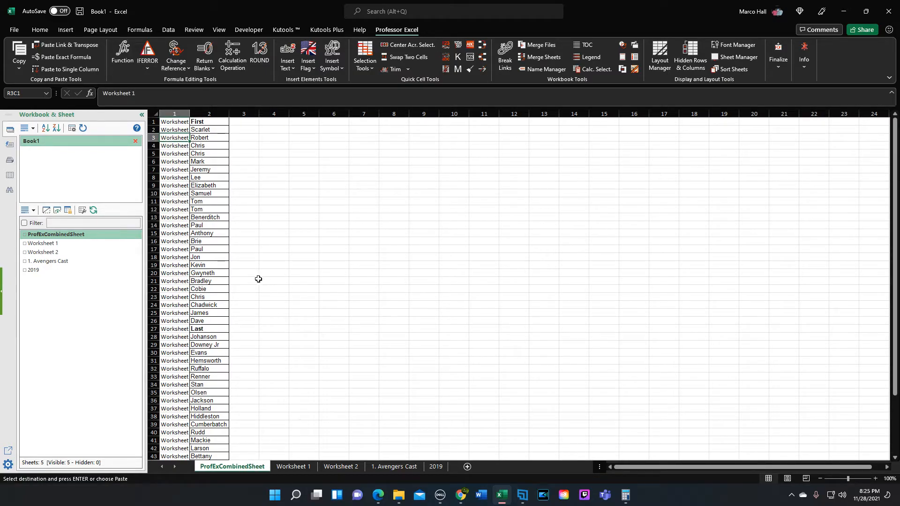
drag(229, 114, 265, 114)
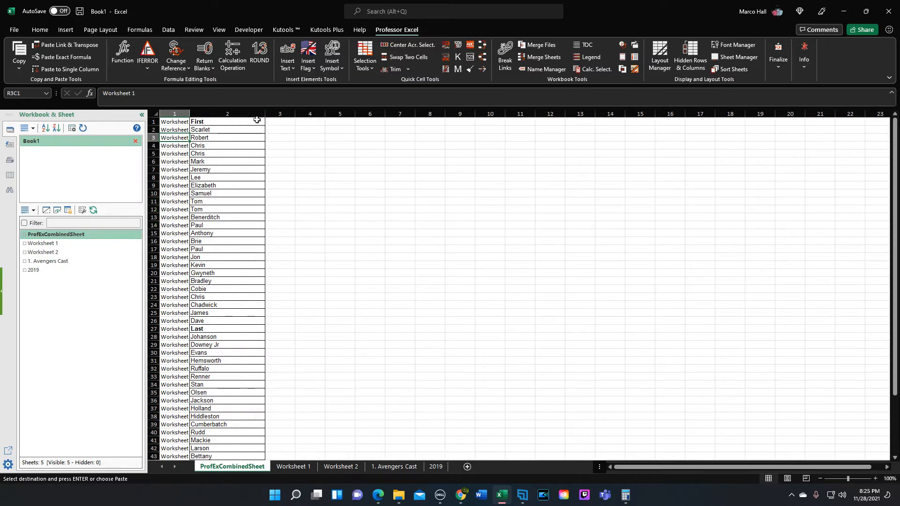
Step: Check the stacked First and Last lists in the combined sheet and widen column 1 to fit the source sheet names
click(216, 123)
click(241, 399)
scroll(242, 397, down, 3)
scroll(242, 398, down, 3)
scroll(241, 396, up, 6)
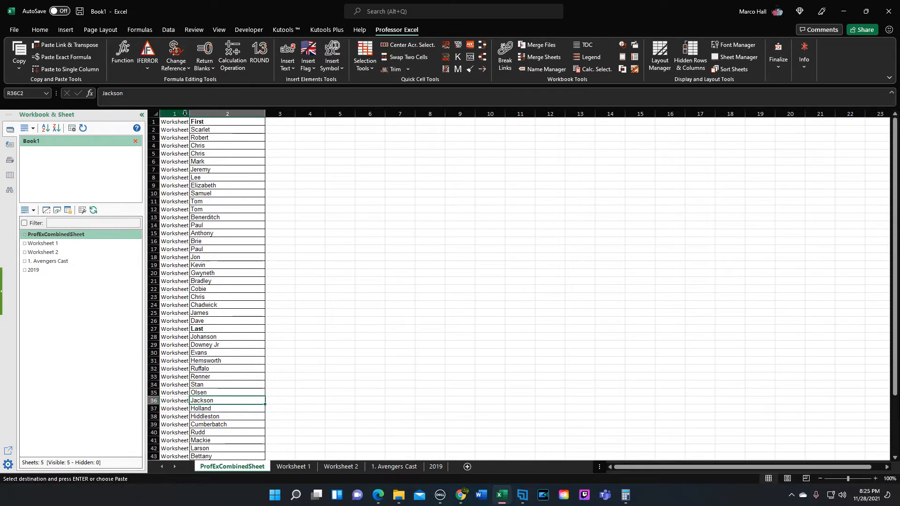
drag(188, 114, 196, 130)
scroll(196, 366, down, 4)
scroll(196, 361, up, 4)
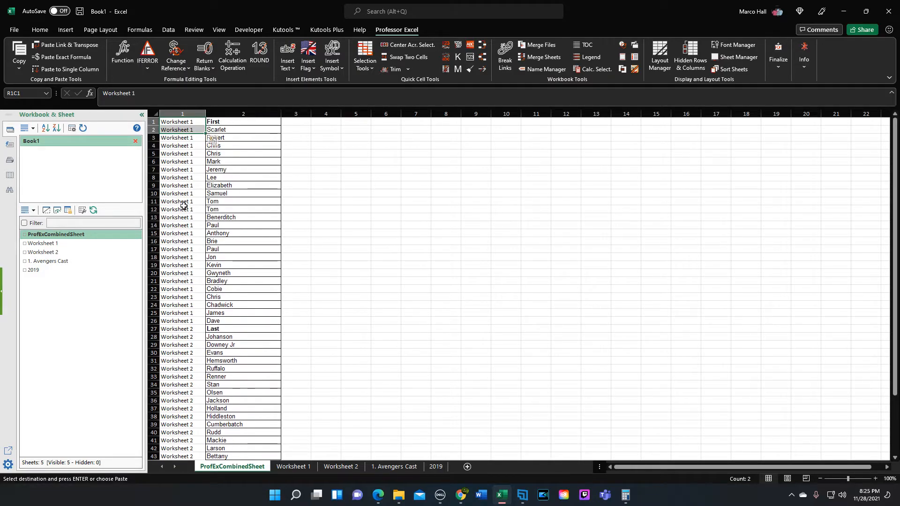
Step: Check the source sheet names in column 1 of the combined sheet, and switch to Worksheet 1
click(184, 113)
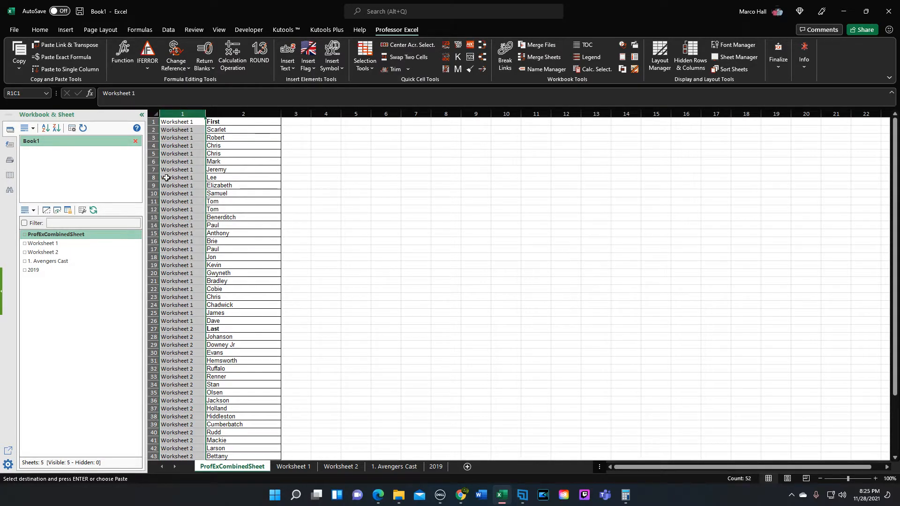
scroll(202, 313, down, 1)
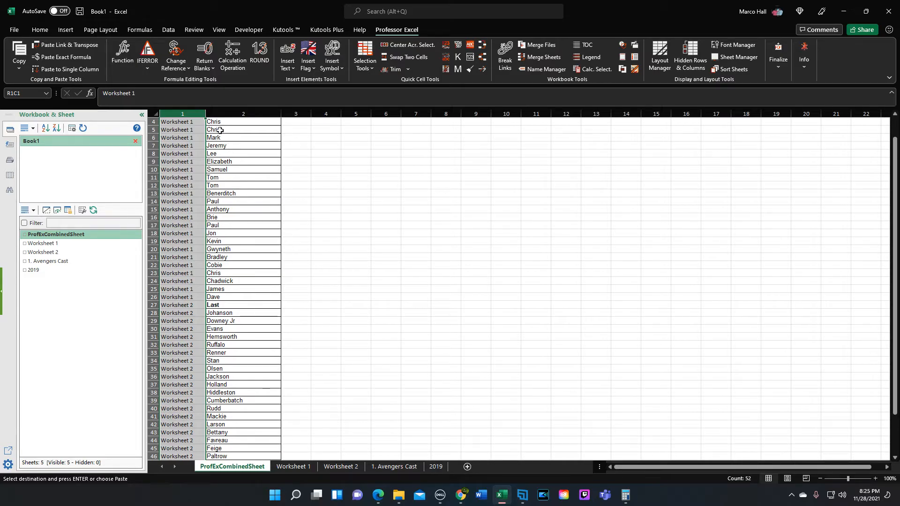
right_click(232, 470)
key(Escape)
click(293, 467)
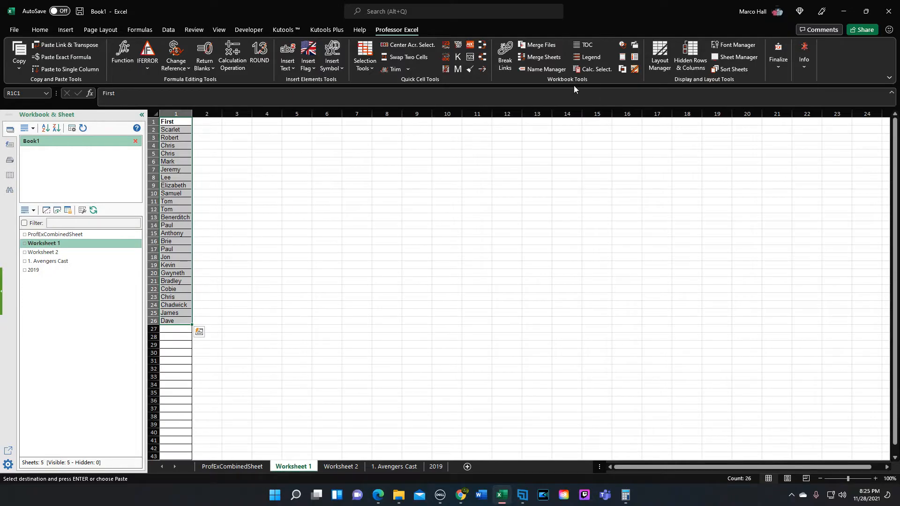
click(540, 57)
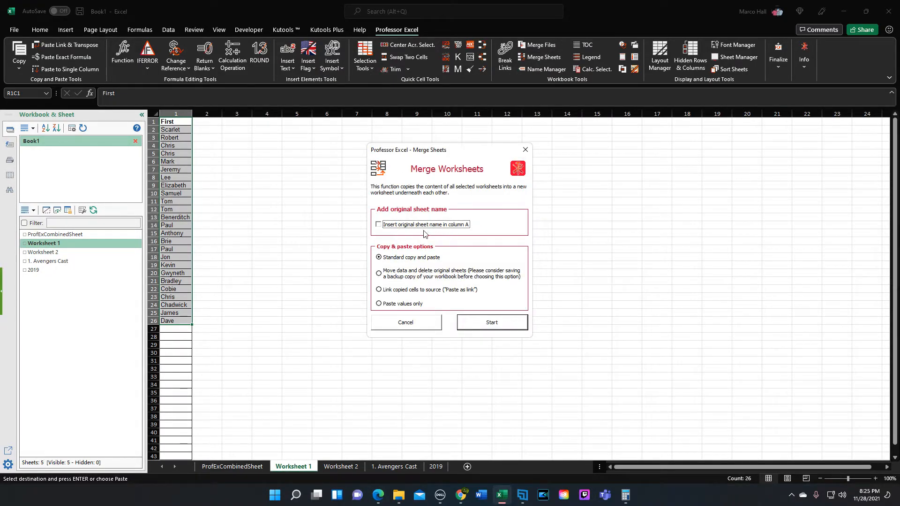
click(379, 273)
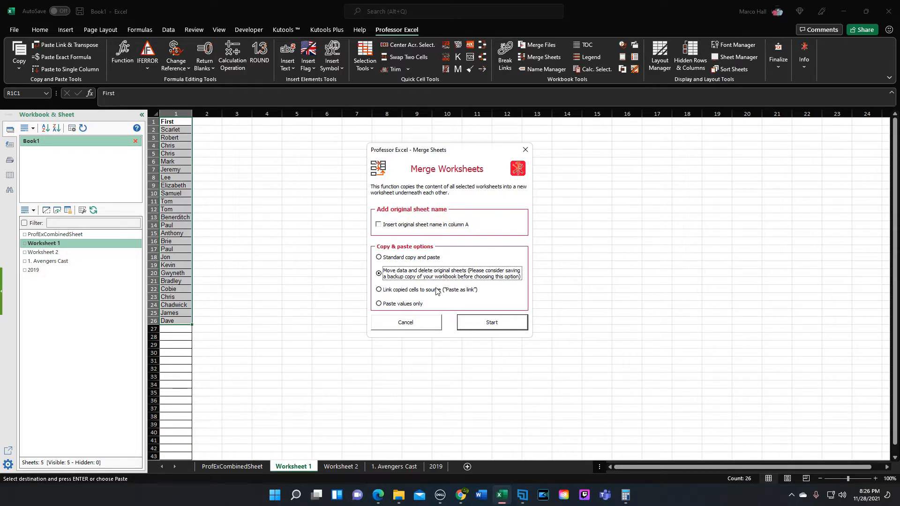
click(379, 304)
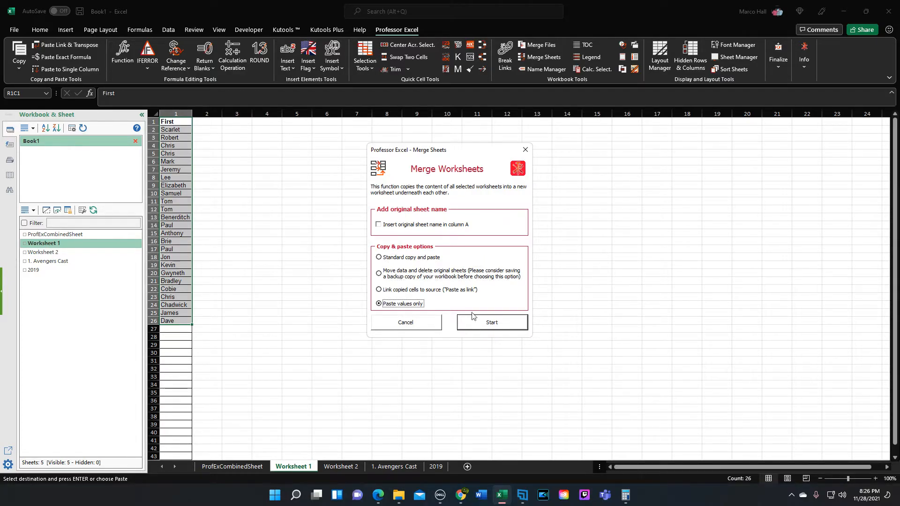
click(411, 324)
Step: Merge Worksheet 1 and Worksheet 2 into one sheet, pasting values only and without inserting the original sheet names
ctrl+click(341, 467)
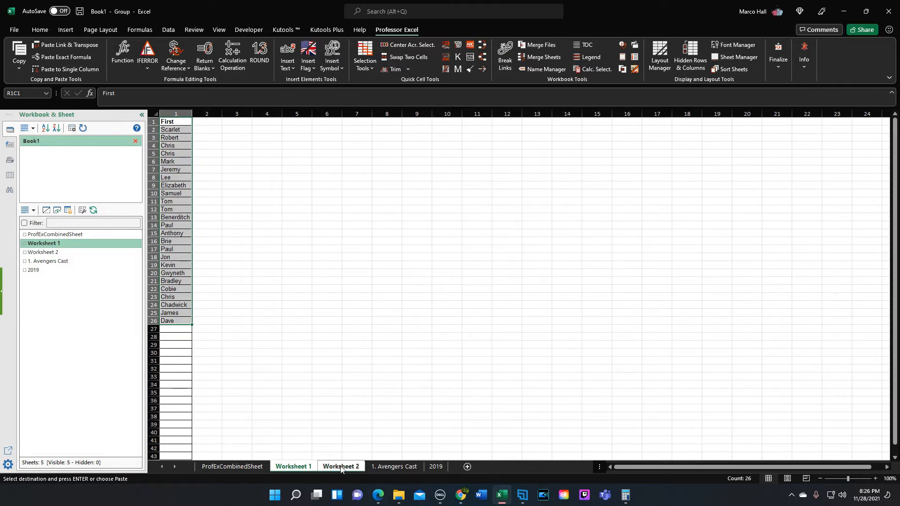
click(544, 56)
click(403, 304)
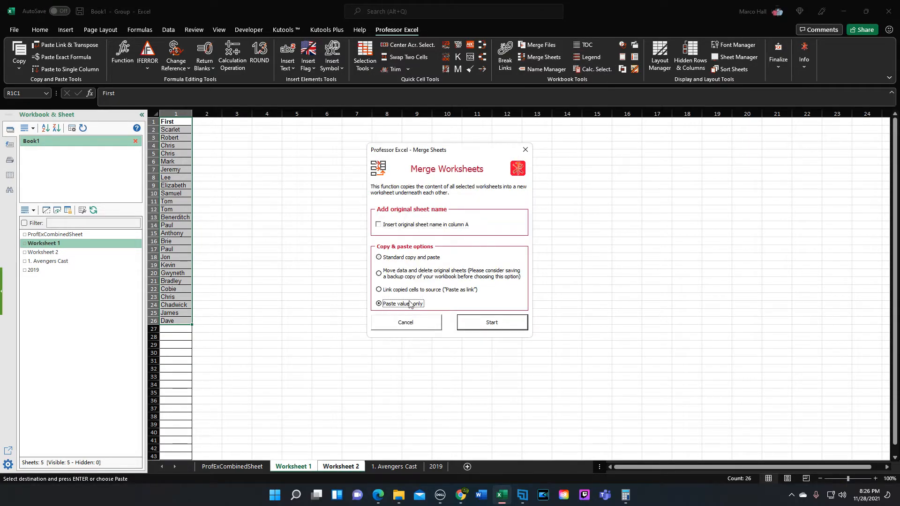
click(493, 322)
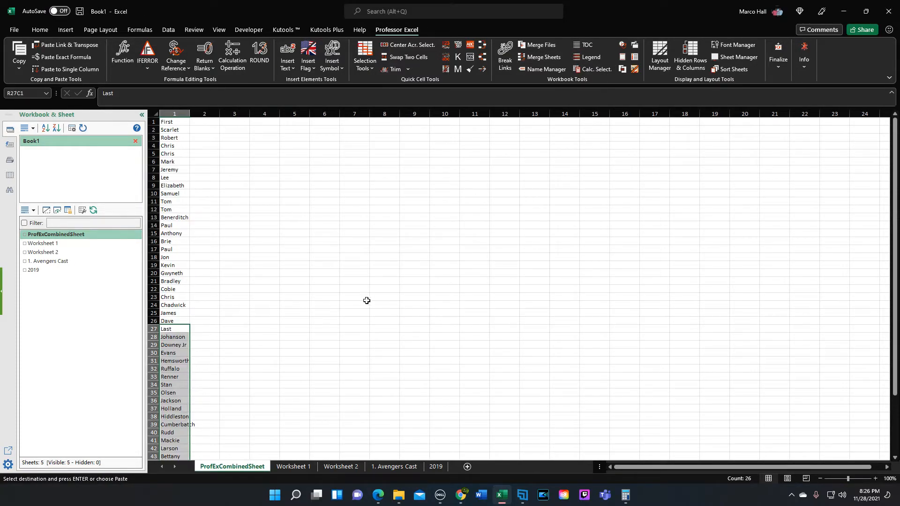
Step: Examine the values-only combined sheet, going through the stacked First and Last lists in column 1
scroll(215, 398, down, 4)
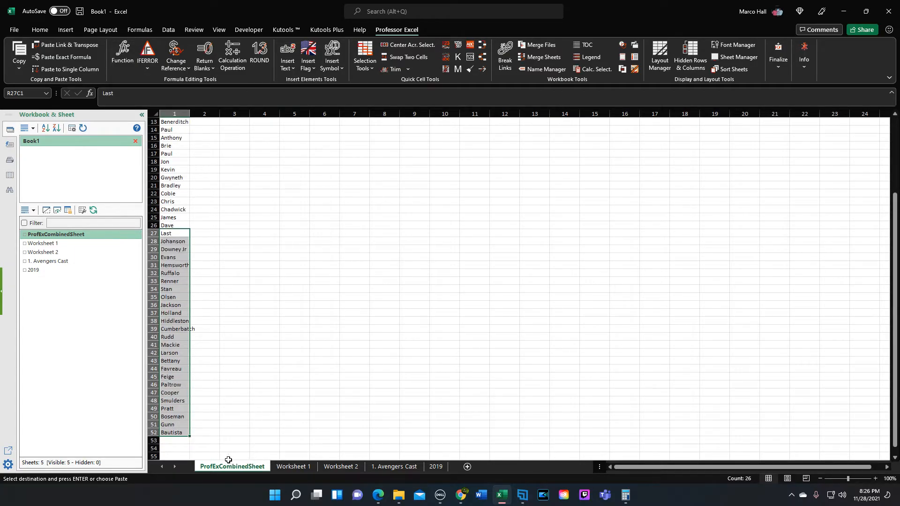
click(181, 426)
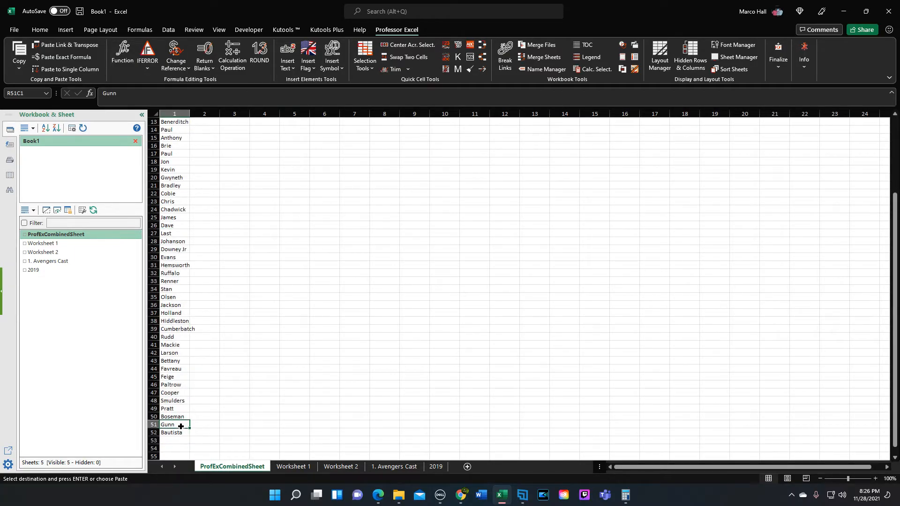
key(Up)
key(Up)
key(Up)
key(Up)
key(Up)
key(Up)
key(Up)
key(Up)
key(Up)
key(Up)
key(Up)
key(Up)
key(Up)
key(Up)
key(Up)
key(Up)
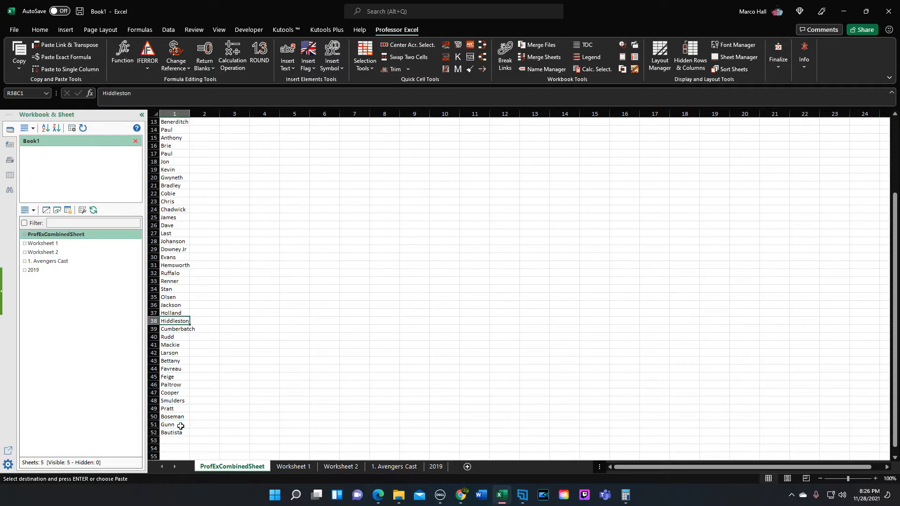
key(ctrl+Up)
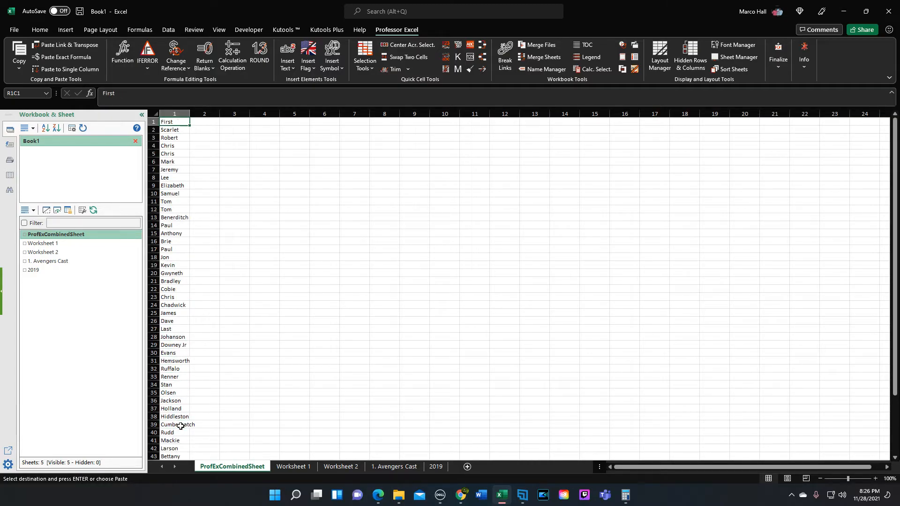
click(177, 130)
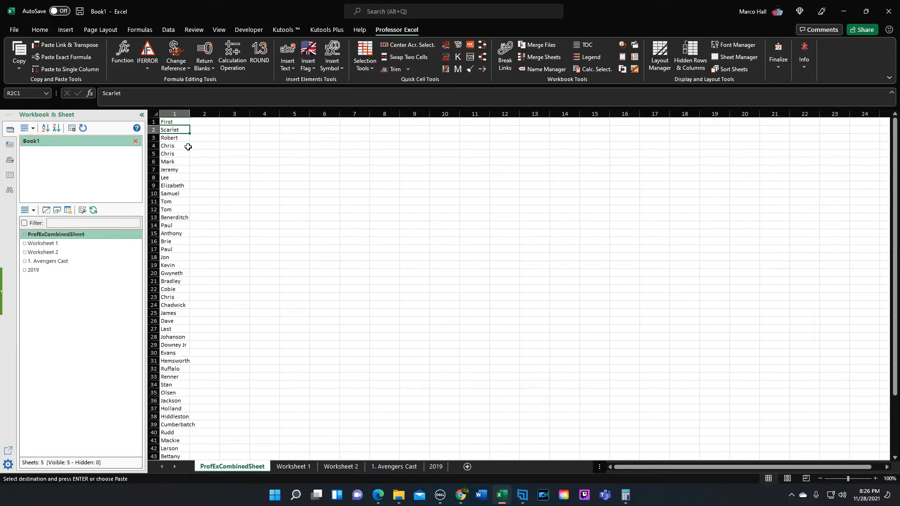
click(169, 123)
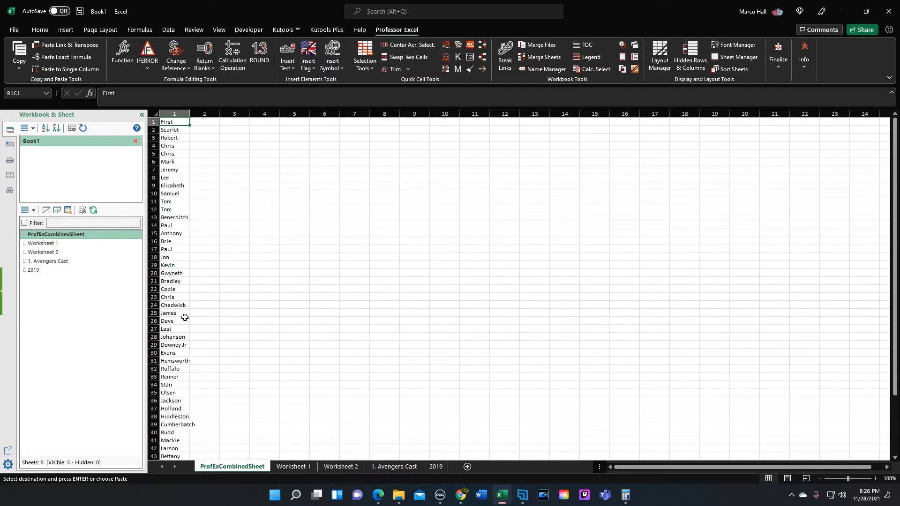
scroll(185, 305, down, 3)
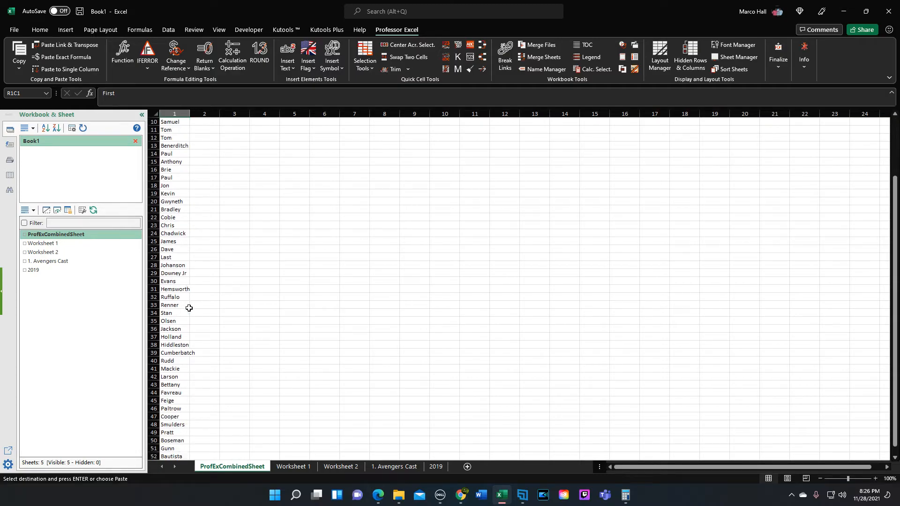
scroll(184, 336, down, 3)
scroll(186, 328, up, 3)
Step: Search the combined sheet for "last" to locate the heading of the second list
click(168, 234)
key(ctrl+f)
text(last)
key(Return)
click(176, 258)
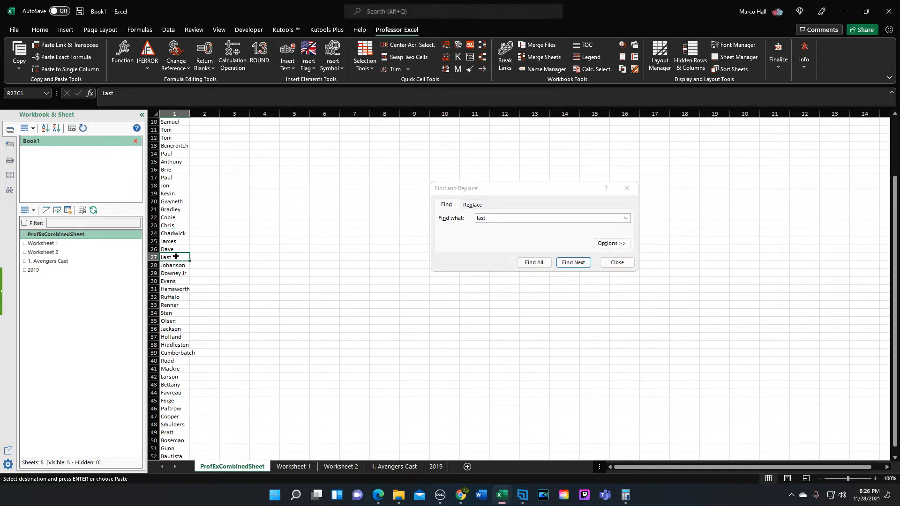
click(617, 262)
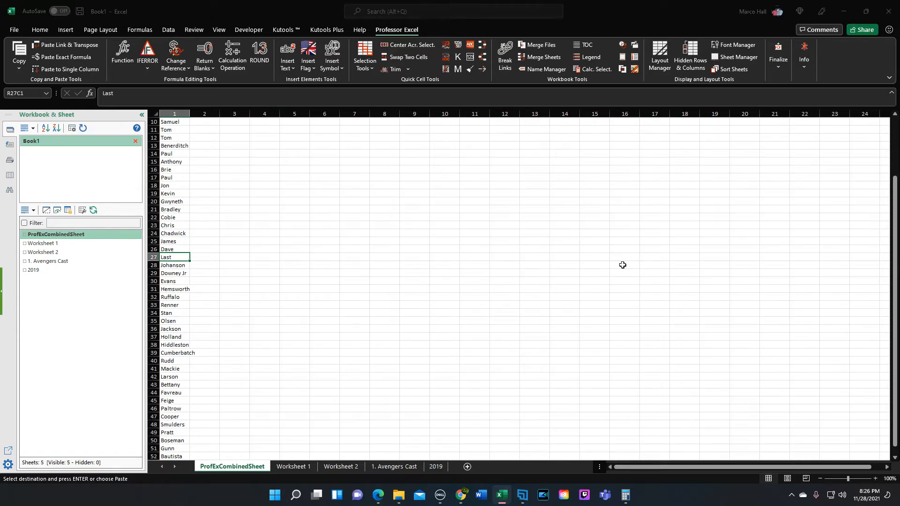
Step: Merge Worksheet 1 and Worksheet 2 into one sheet with the copied cells linked to their source ("Paste as link")
click(292, 466)
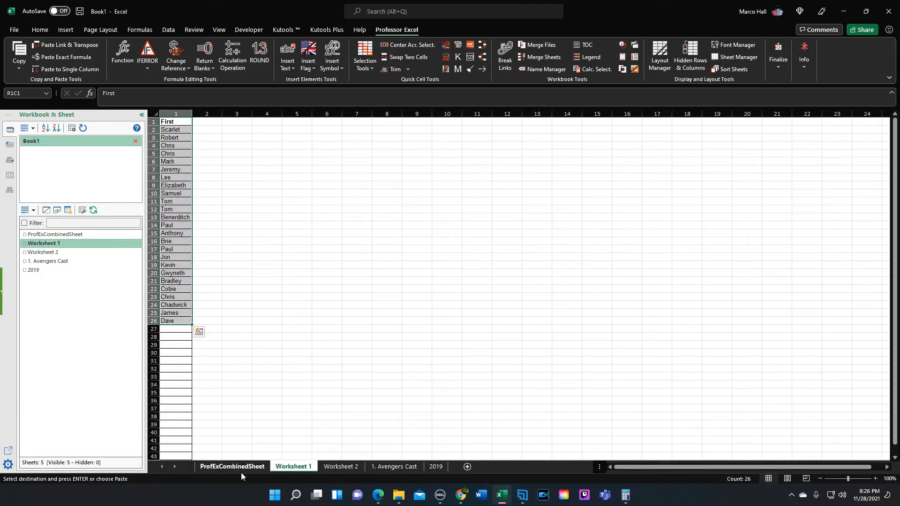
ctrl+click(342, 466)
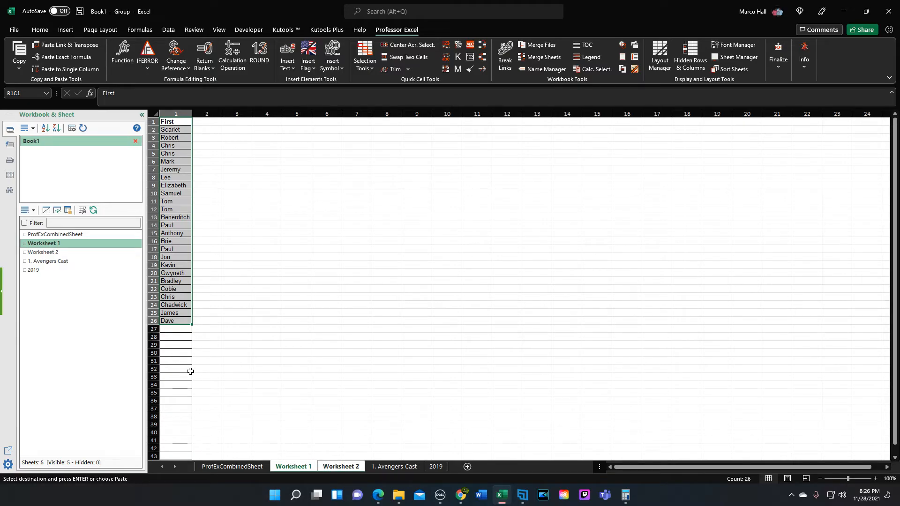
click(543, 59)
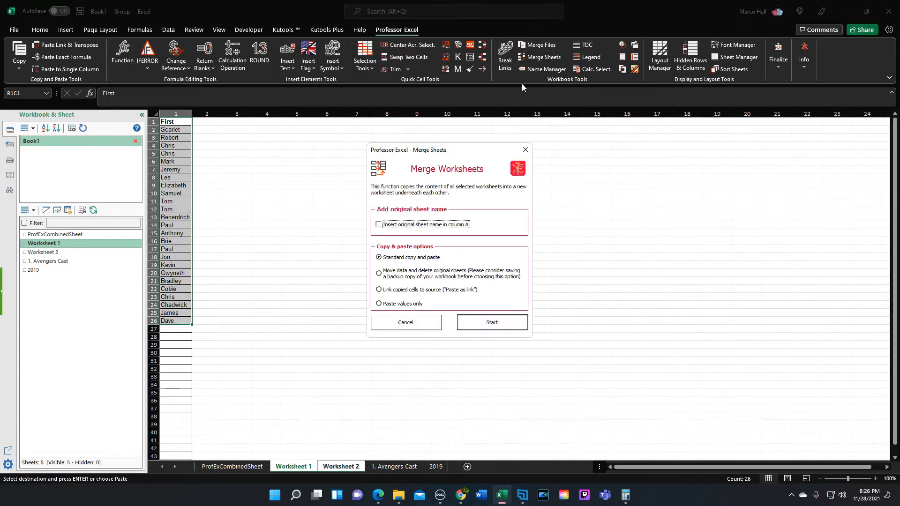
click(390, 292)
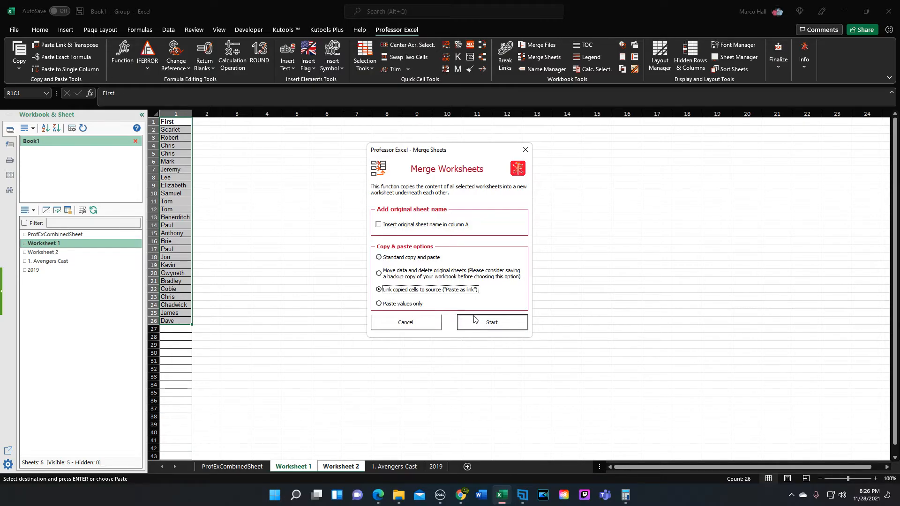
click(487, 323)
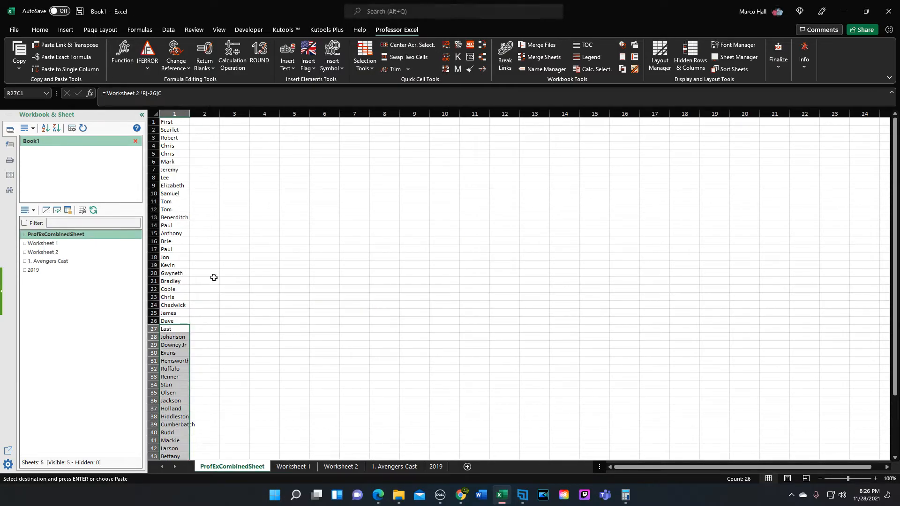
Step: Inspect the link formulas behind several cells in column 1 of the newly combined sheet
scroll(205, 350, down, 8)
scroll(205, 350, up, 8)
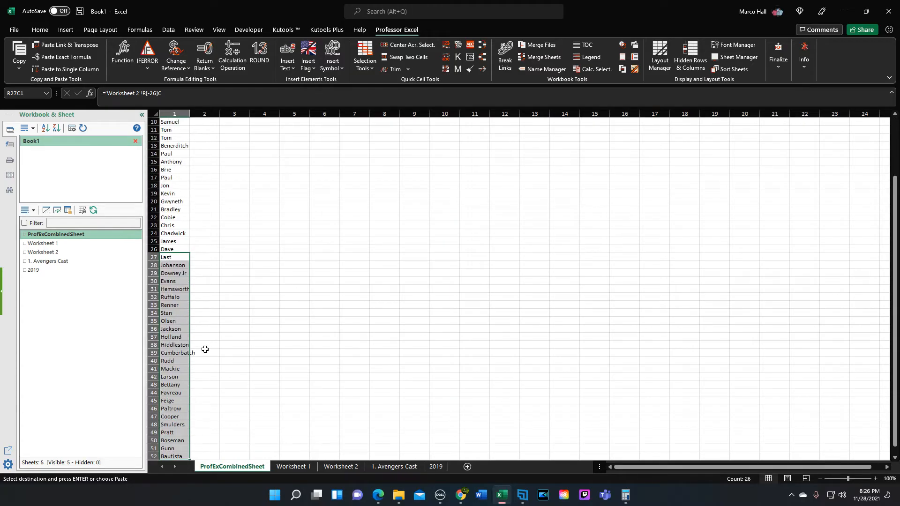
click(179, 130)
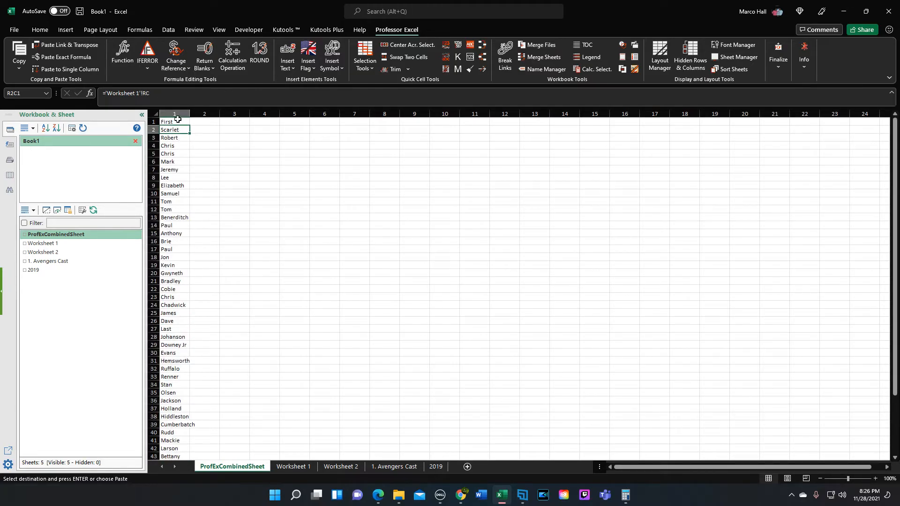
click(178, 120)
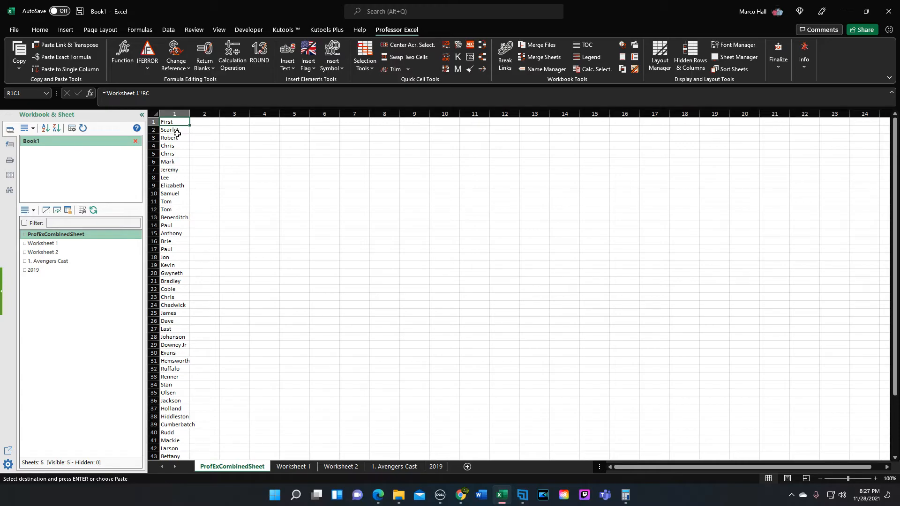
click(183, 209)
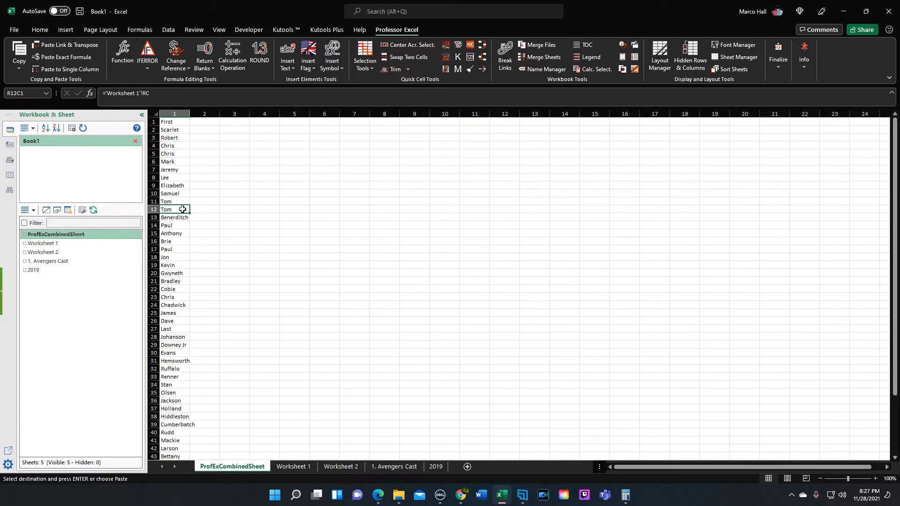
click(185, 136)
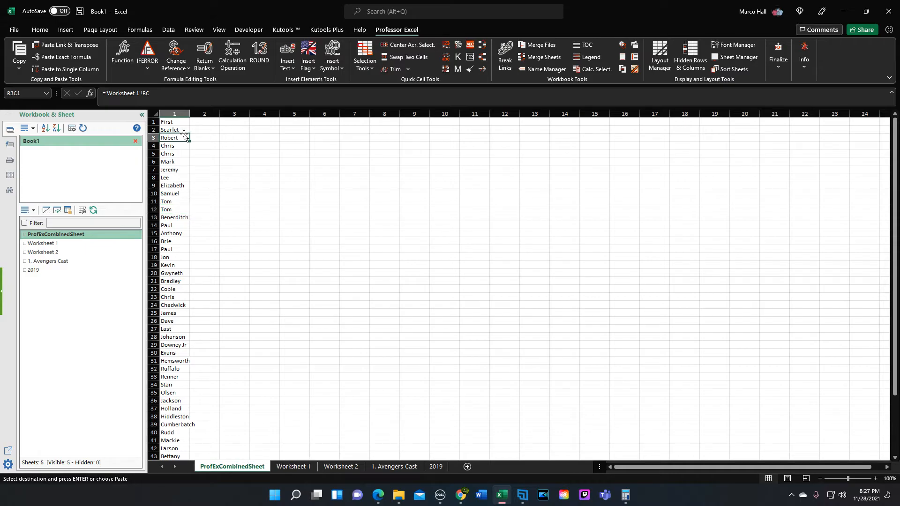
Step: Replace the first name under the First heading in Worksheet 1 with "Black Widow"
click(291, 467)
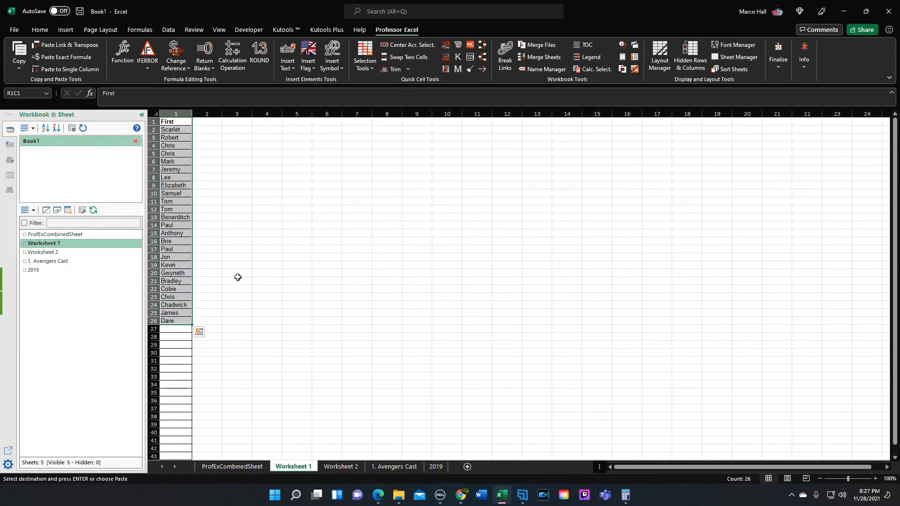
click(186, 129)
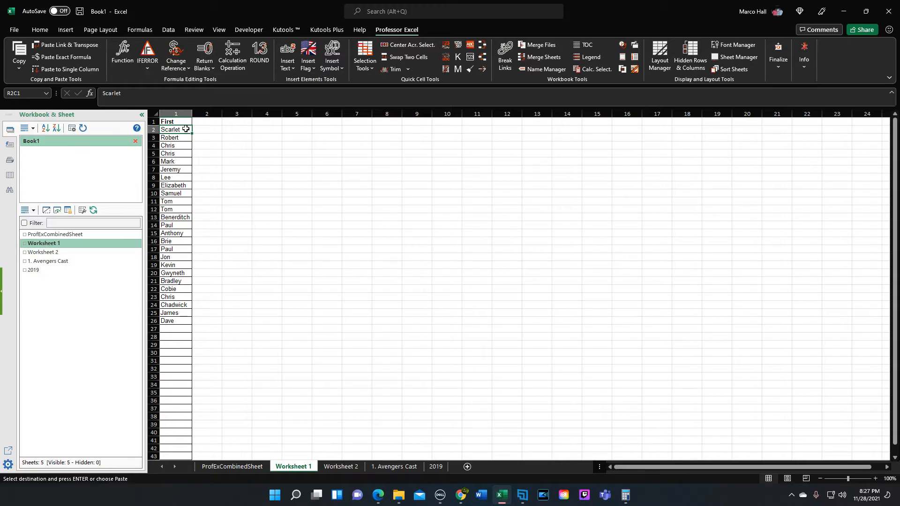
text(Black Widow)
key(Return)
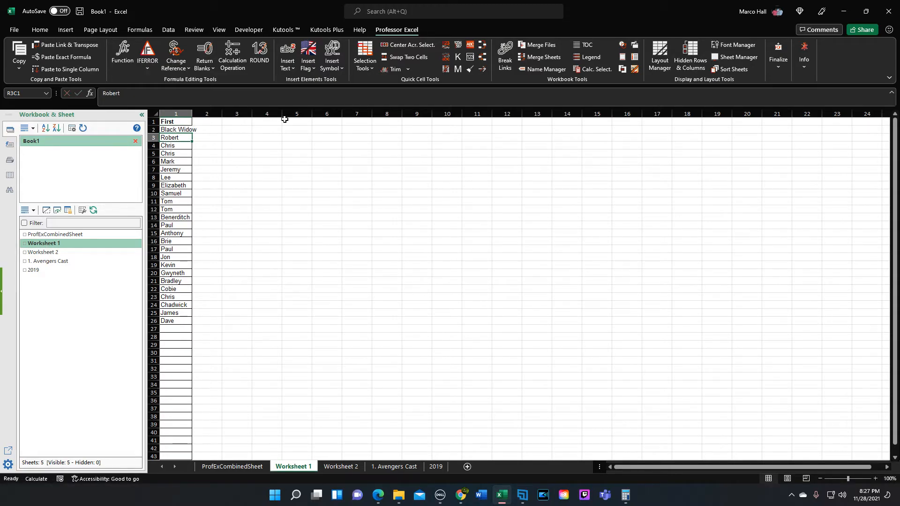
Step: Re-enter the link formula in row 2, column 1 of the combined sheet to update it from Worksheet 1
click(260, 467)
drag(184, 134, 174, 125)
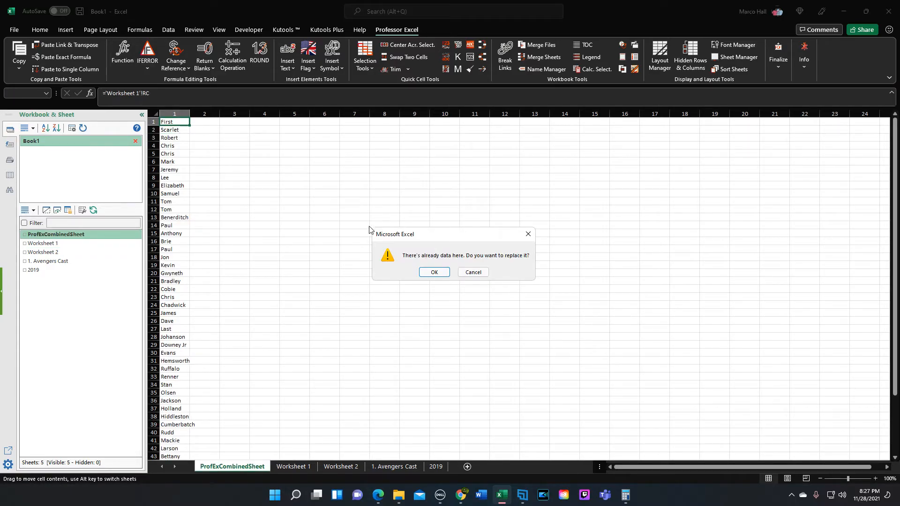
click(474, 272)
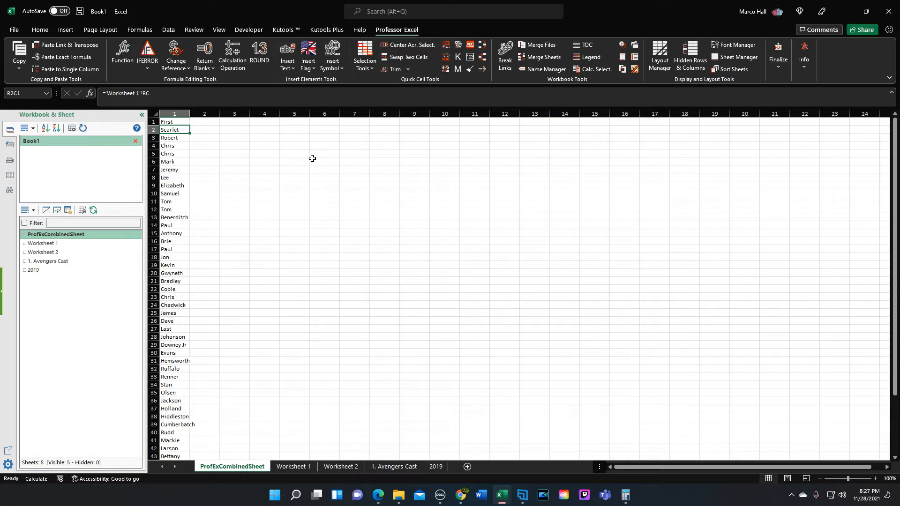
double_click(179, 128)
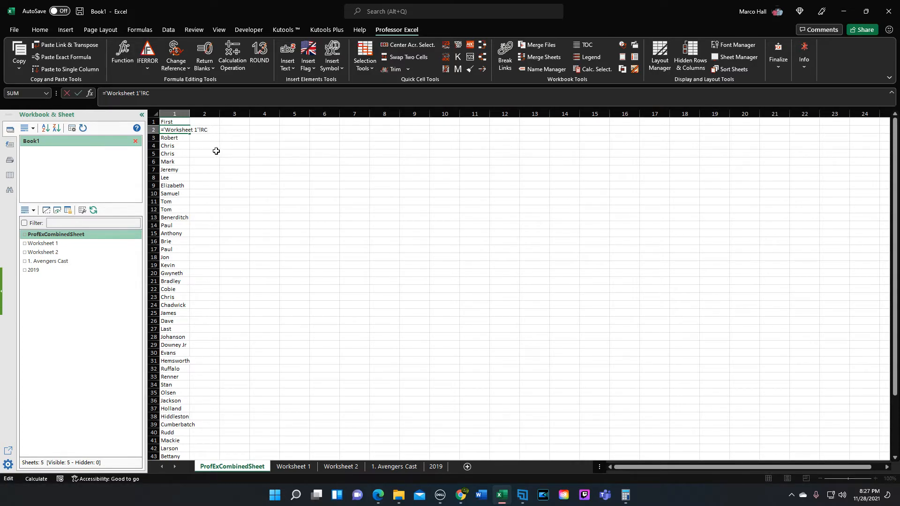
key(Return)
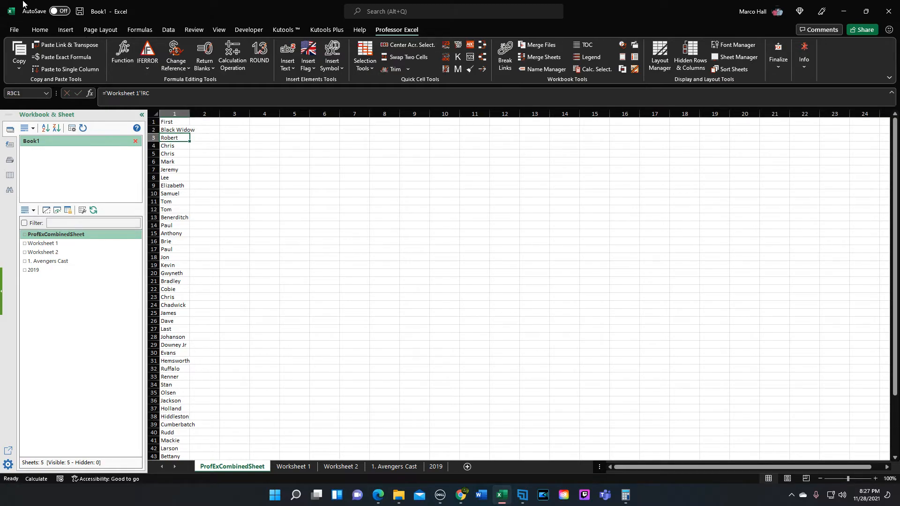
Step: Set the workbook calculation mode to Automatic in the Excel formula options
click(14, 30)
click(32, 467)
click(277, 119)
click(370, 154)
click(582, 390)
Step: Auto-fit the width of column 1 in the linked combined sheet to its contents
click(183, 153)
click(178, 126)
double_click(189, 113)
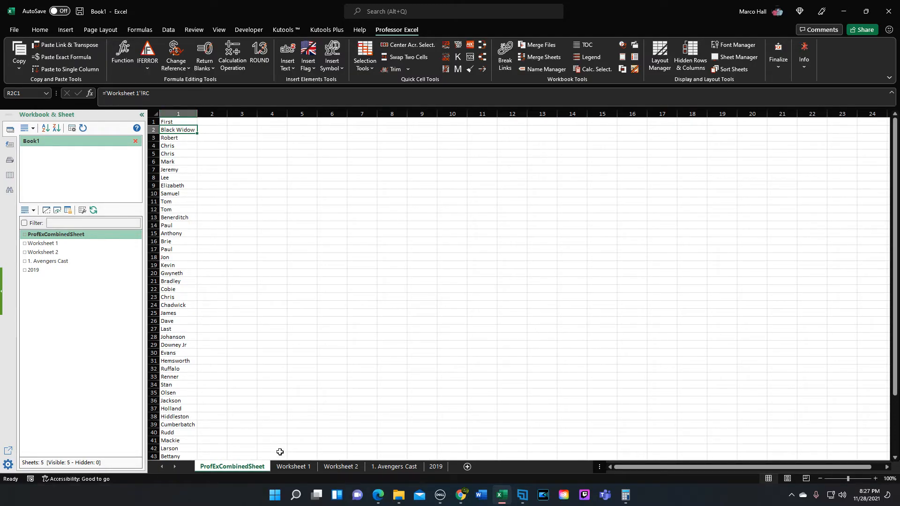
Step: Replace "Black Widow" in Worksheet 1 with "Ermac" and return to ProfExCombinedSheet to check the linked cell
click(292, 467)
click(187, 127)
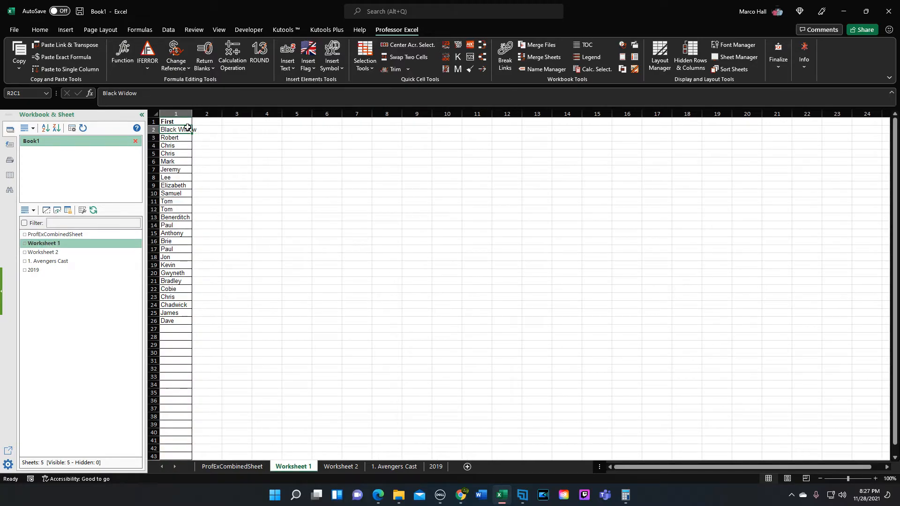
text(Ermac)
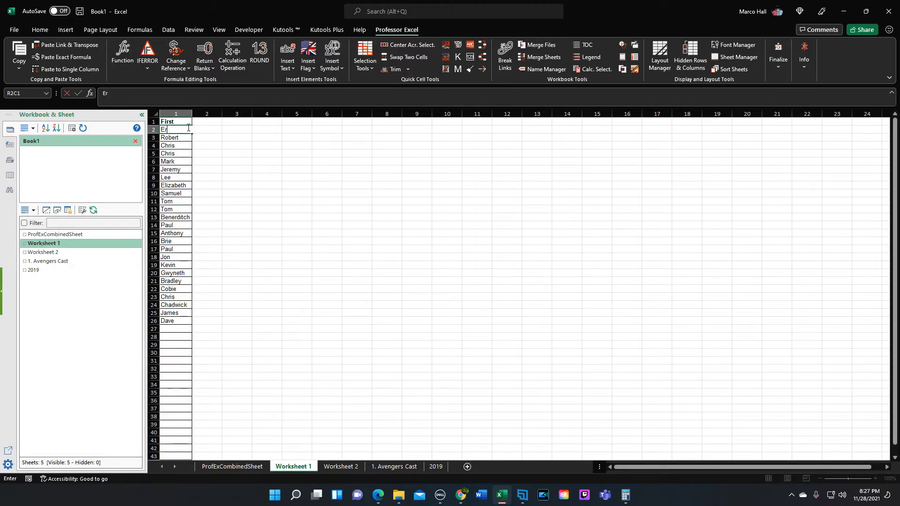
key(Return)
click(232, 467)
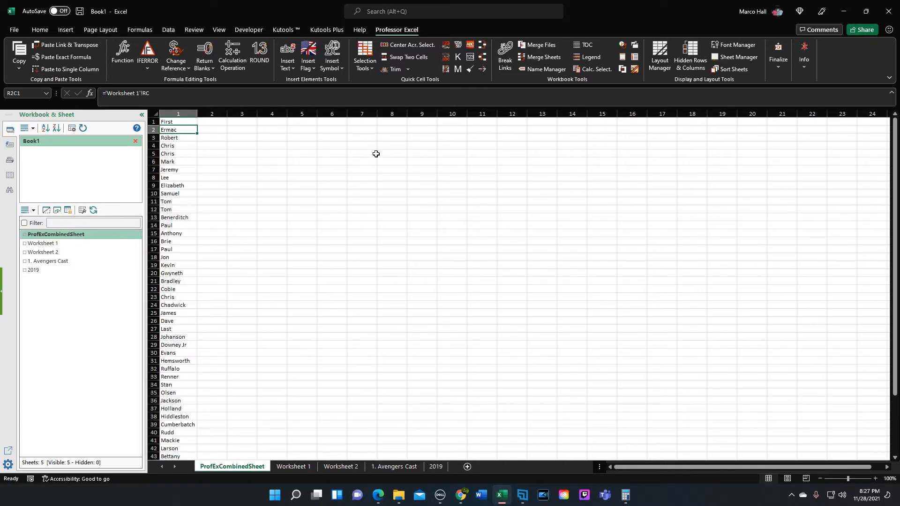
click(539, 57)
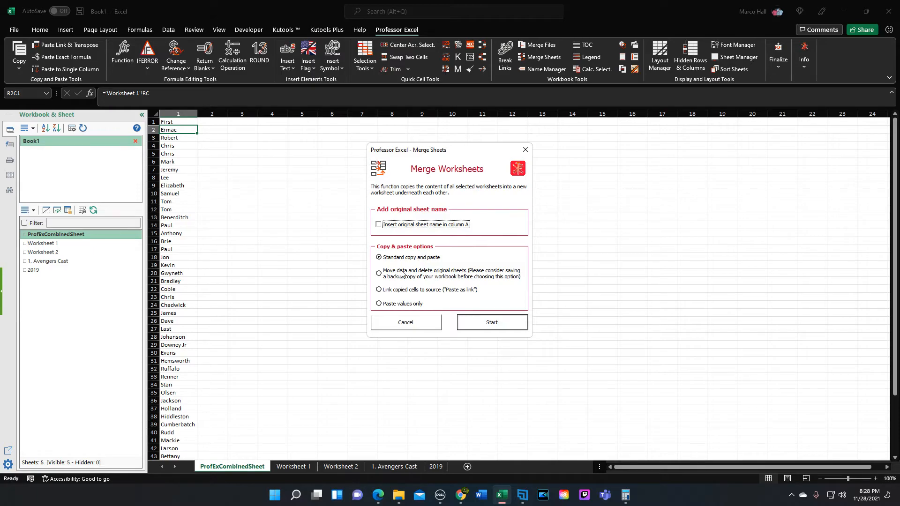
click(379, 274)
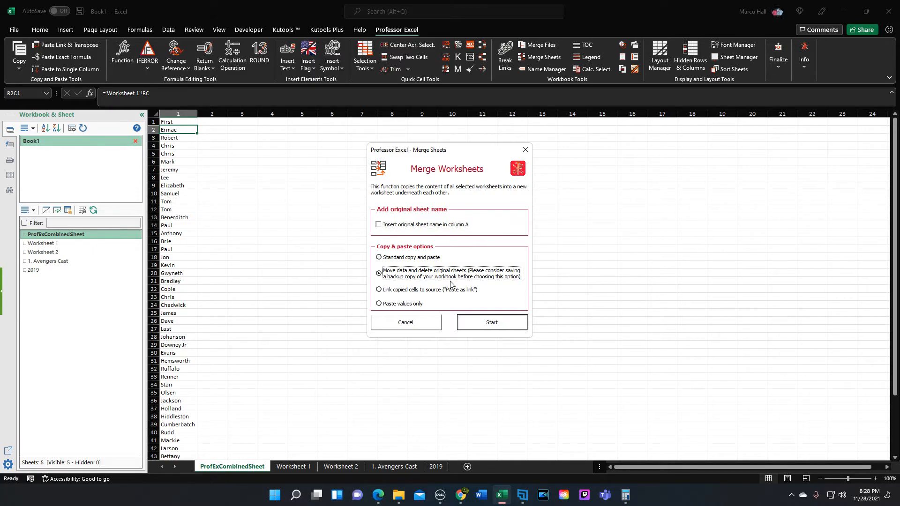
click(404, 322)
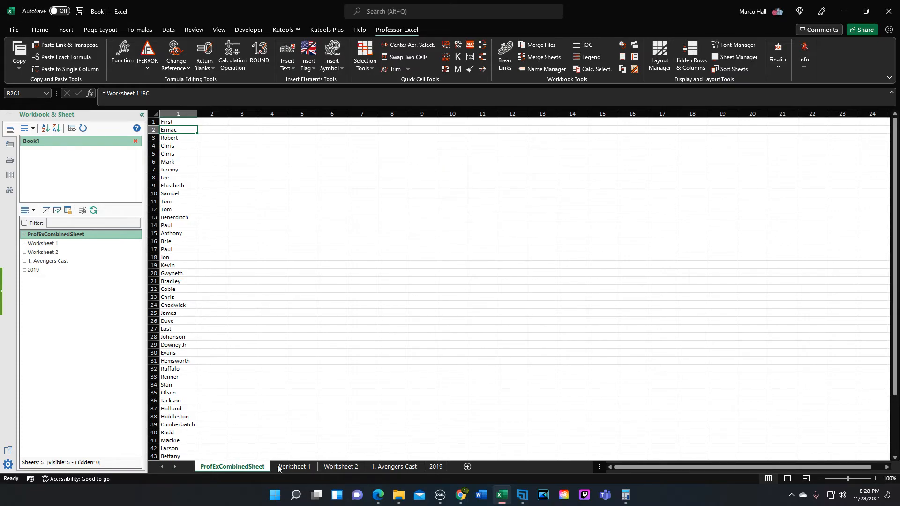
Step: Merge Worksheet 1 and Worksheet 2 into one sheet using the "Move data and delete original sheets" option
click(295, 468)
ctrl+click(341, 466)
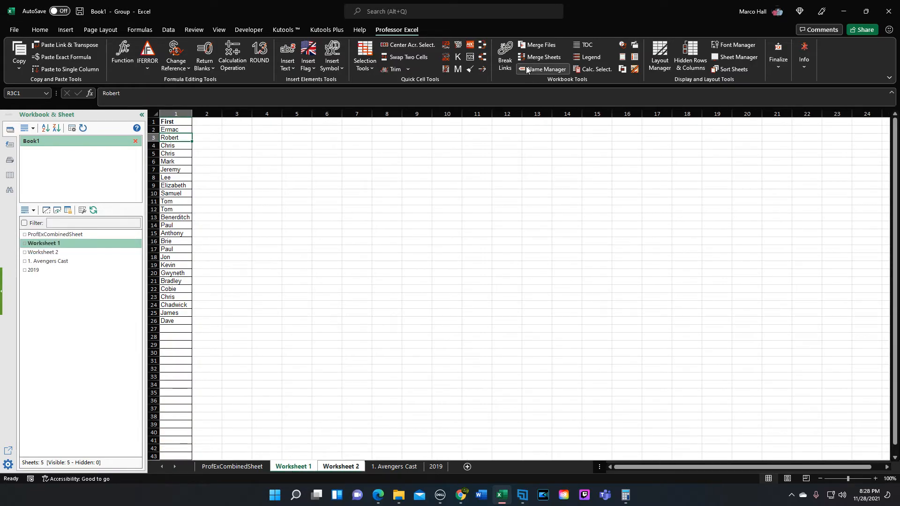
click(539, 56)
click(389, 276)
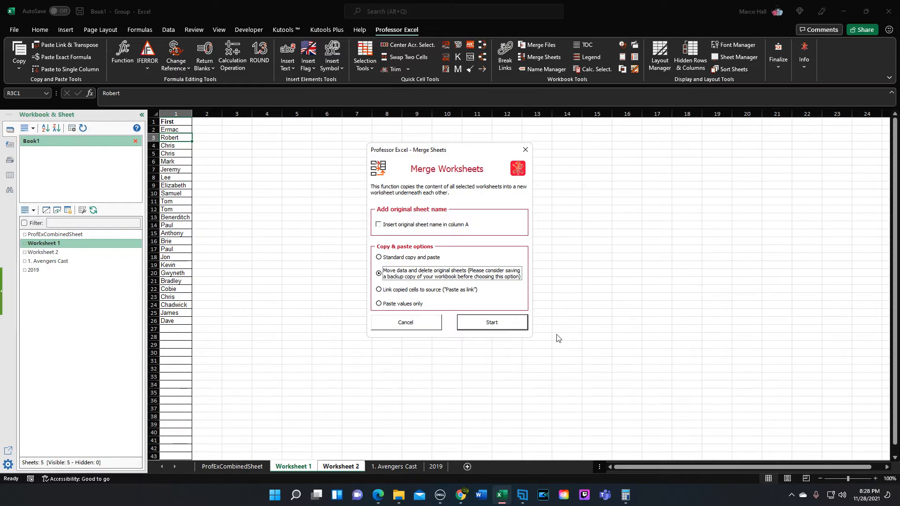
click(487, 324)
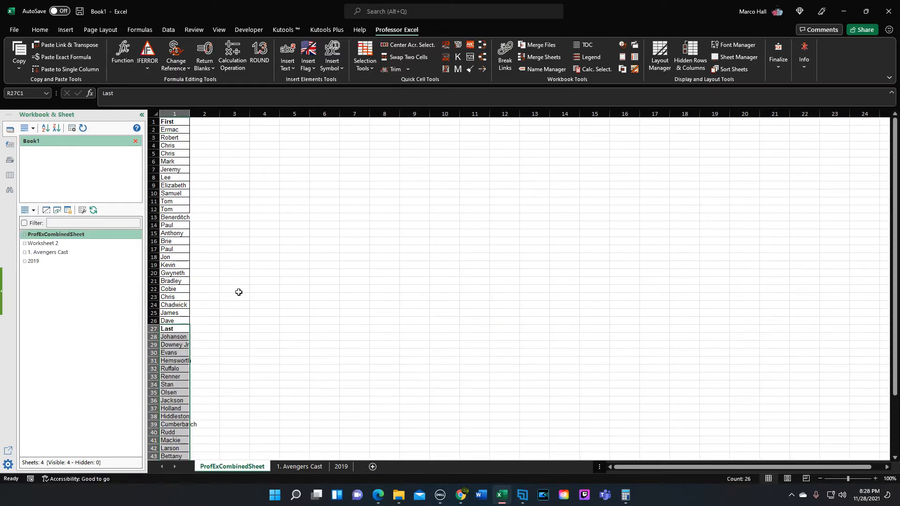
Step: Review the moved entries in column 1 of the newly combined sheet and auto-fit that column's width
click(175, 122)
click(176, 130)
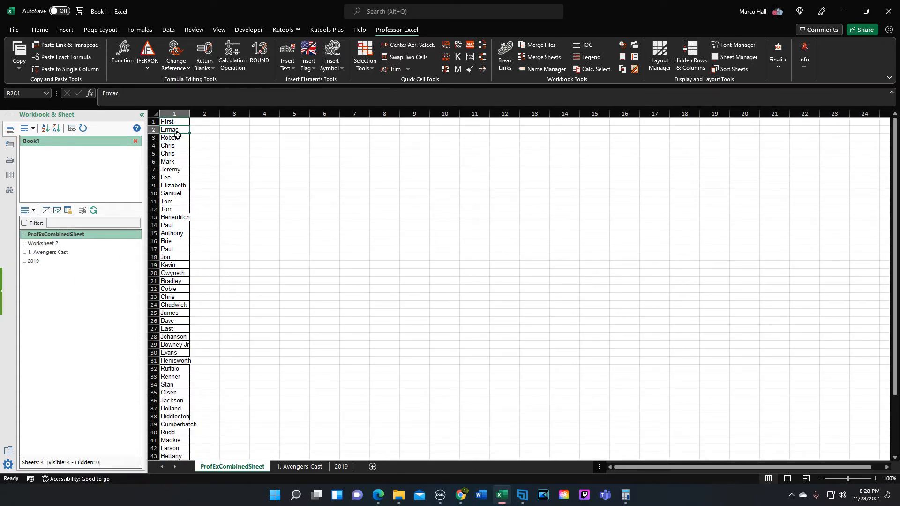
scroll(193, 365, down, 7)
click(185, 357)
scroll(185, 358, up, 3)
scroll(185, 359, up, 4)
click(175, 130)
double_click(190, 114)
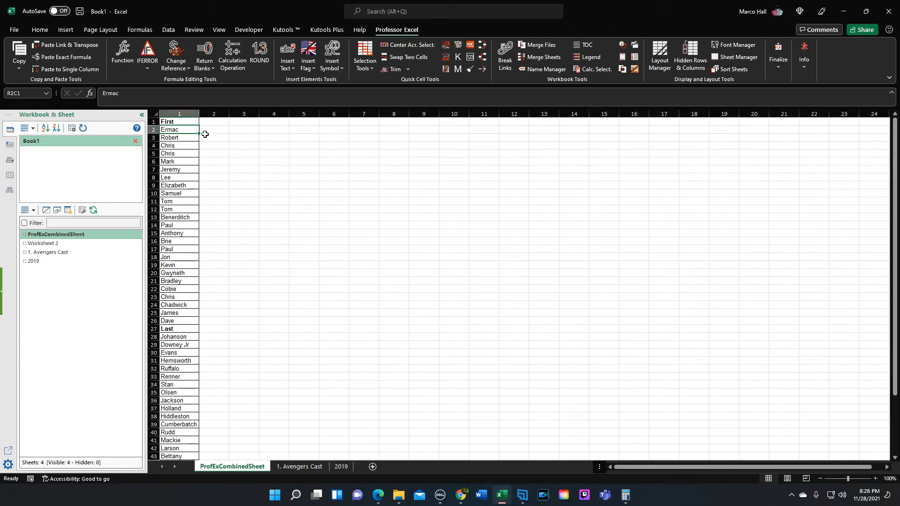